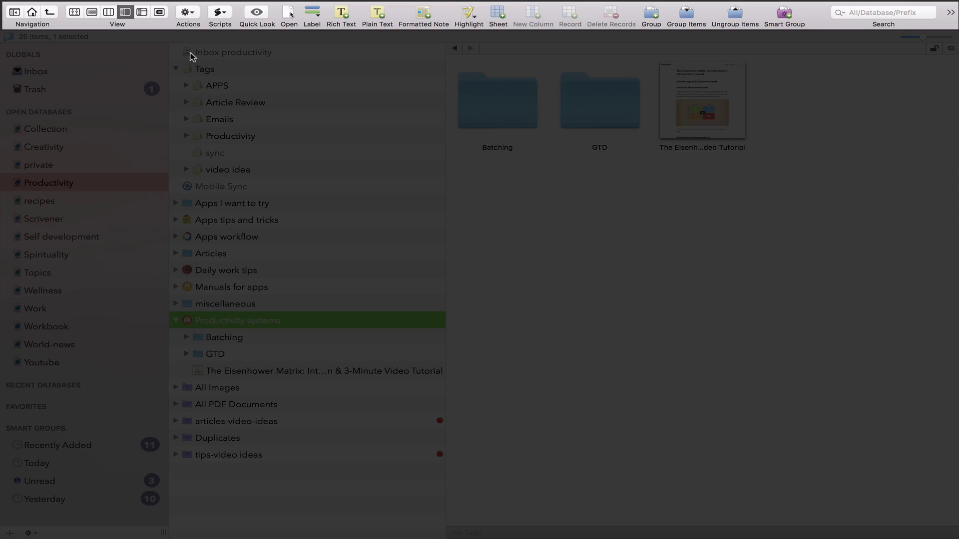
- Toggle the databases sidebar, then try the icon, list, column and split view layouts
click(18, 16)
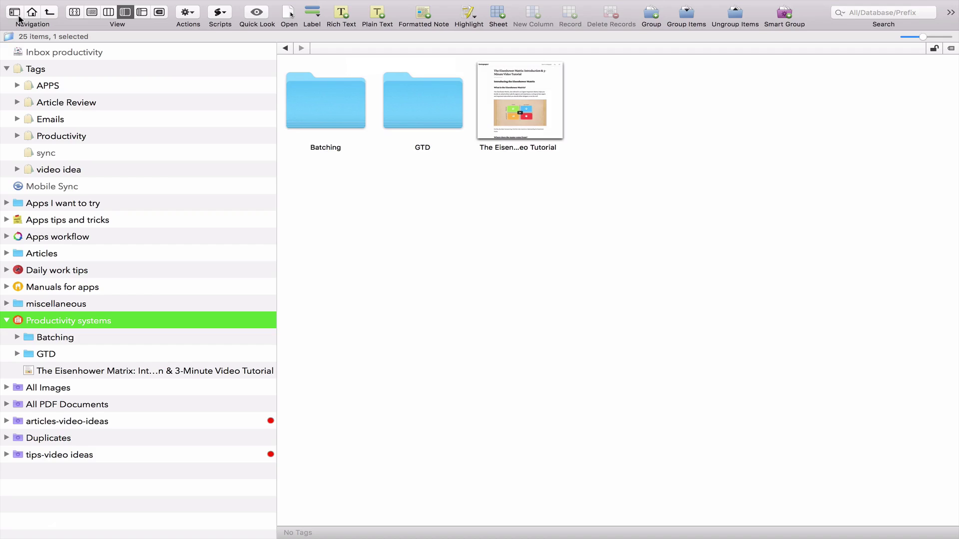
click(15, 13)
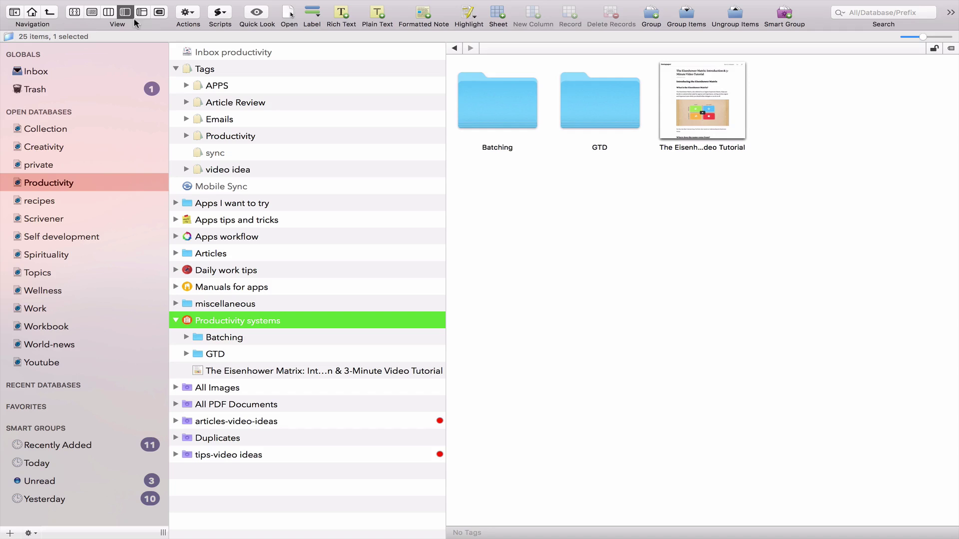
click(76, 13)
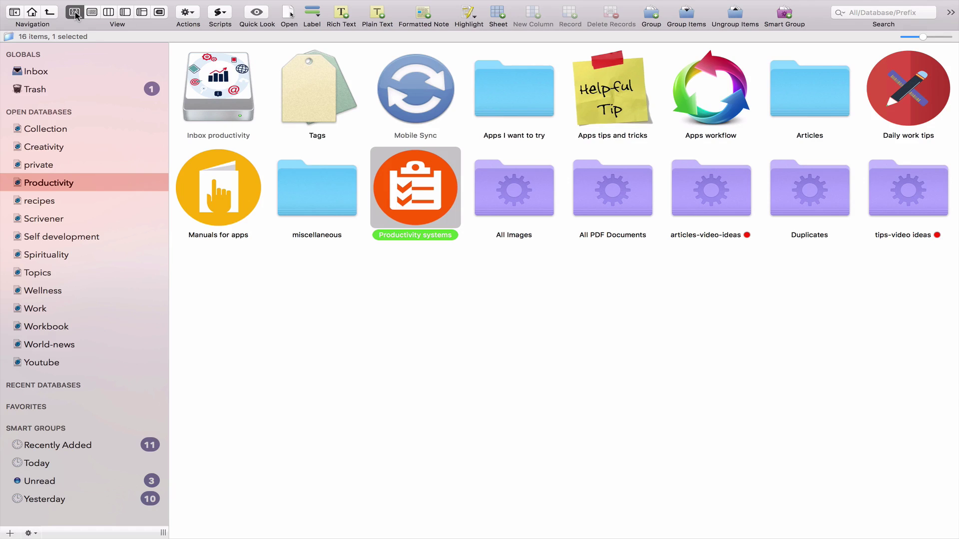
click(92, 12)
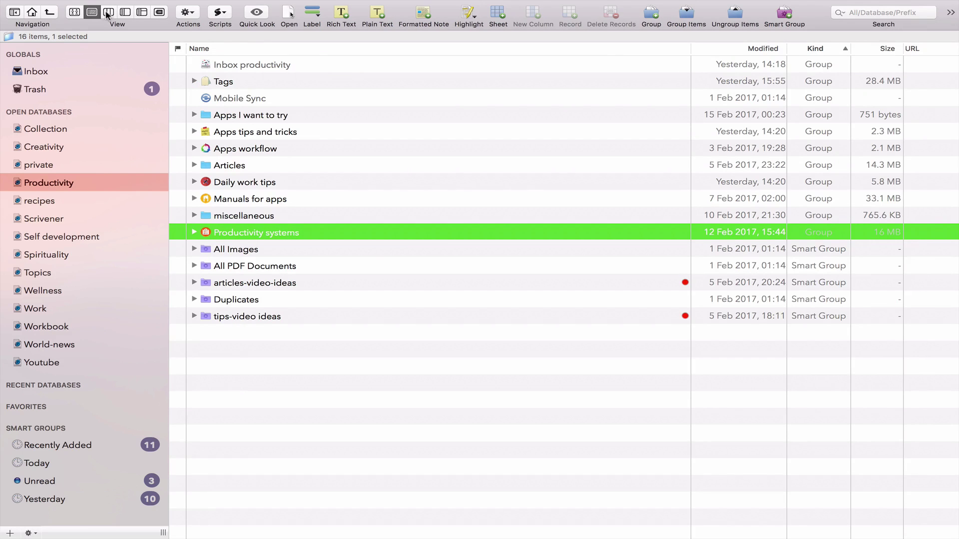
click(109, 13)
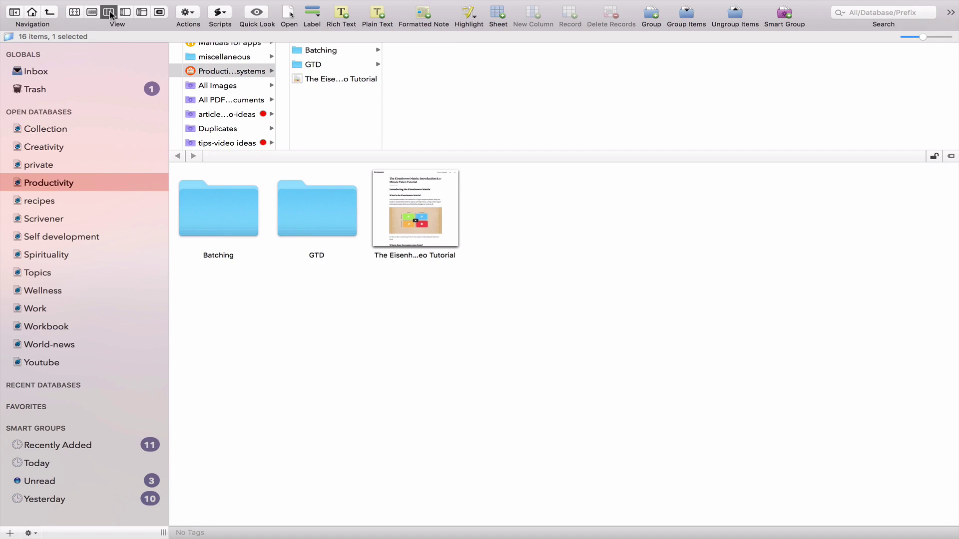
click(125, 12)
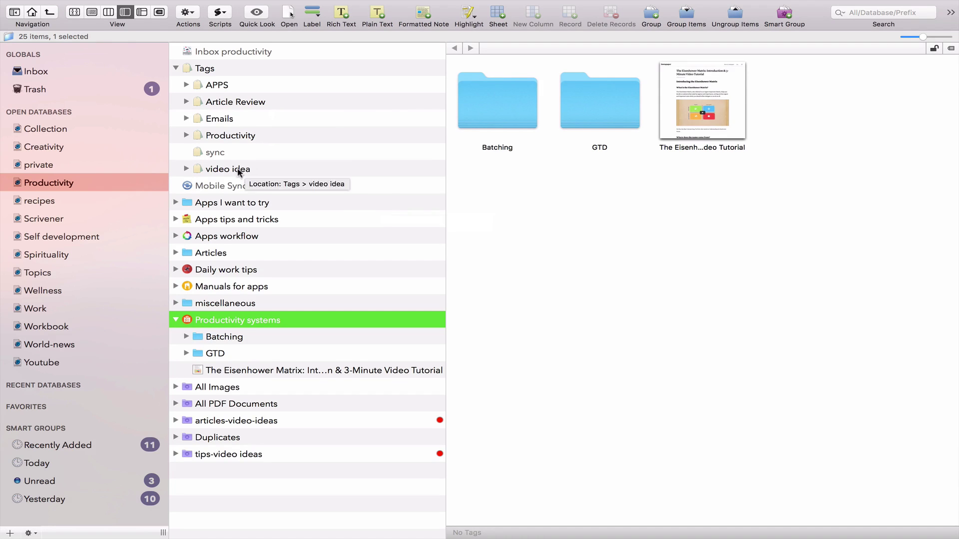
- Expand the Apps groups and open the 'comparison copy Copy' sheet in Apps workflow
click(176, 203)
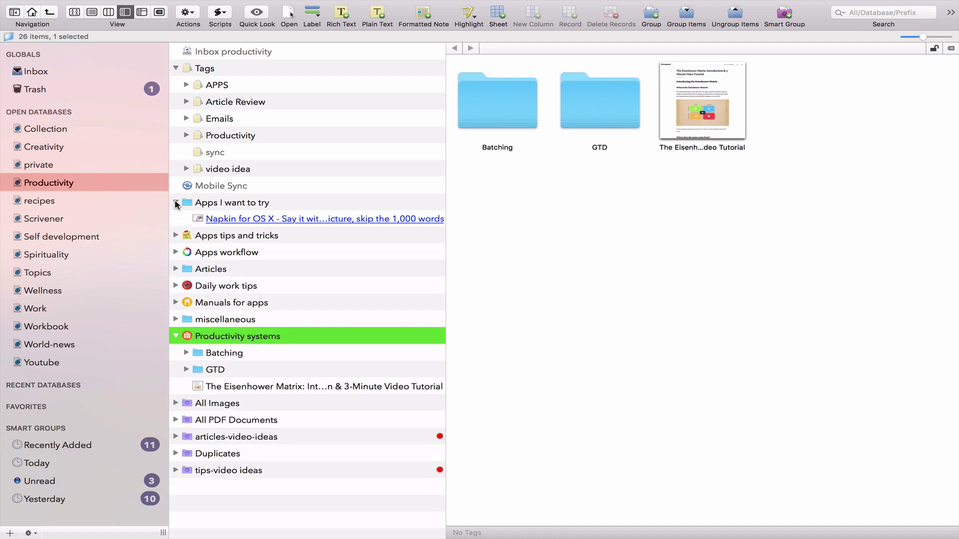
click(180, 238)
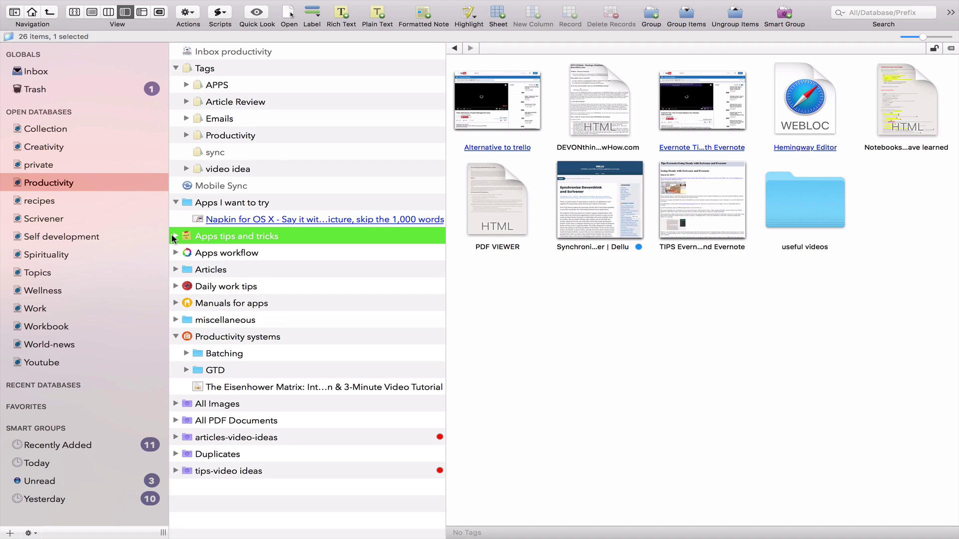
click(176, 253)
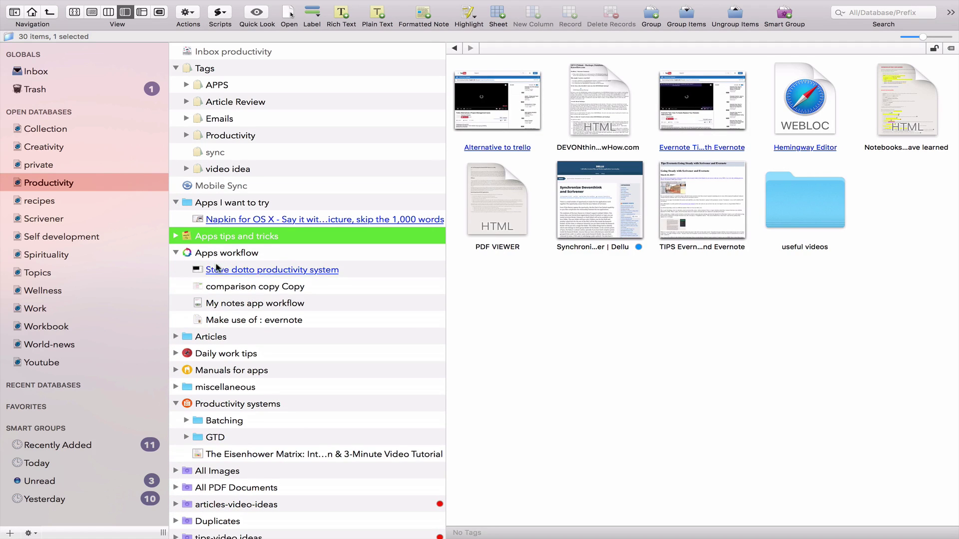
click(243, 283)
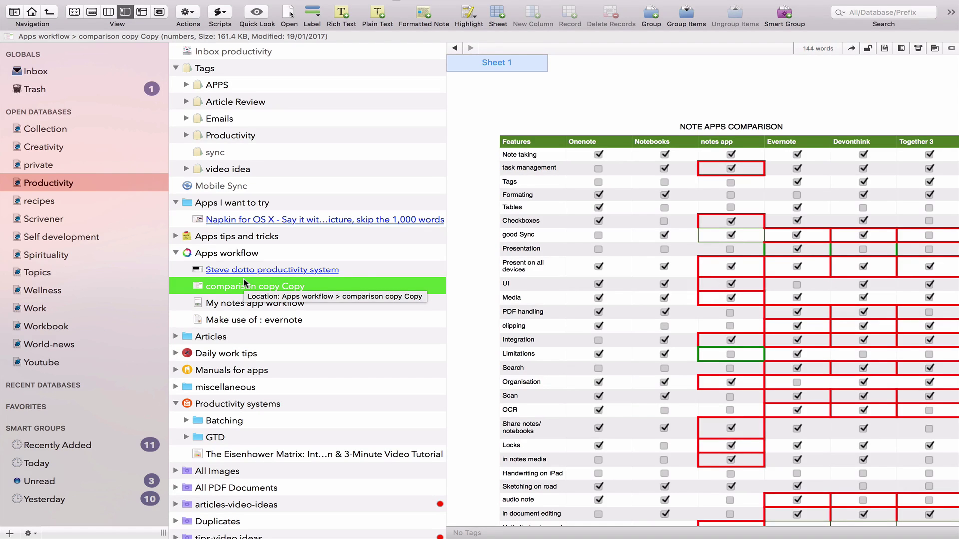
- Preview the DEVONthink backups article from Apps tips and tricks, then switch to the tag-list layout
click(142, 12)
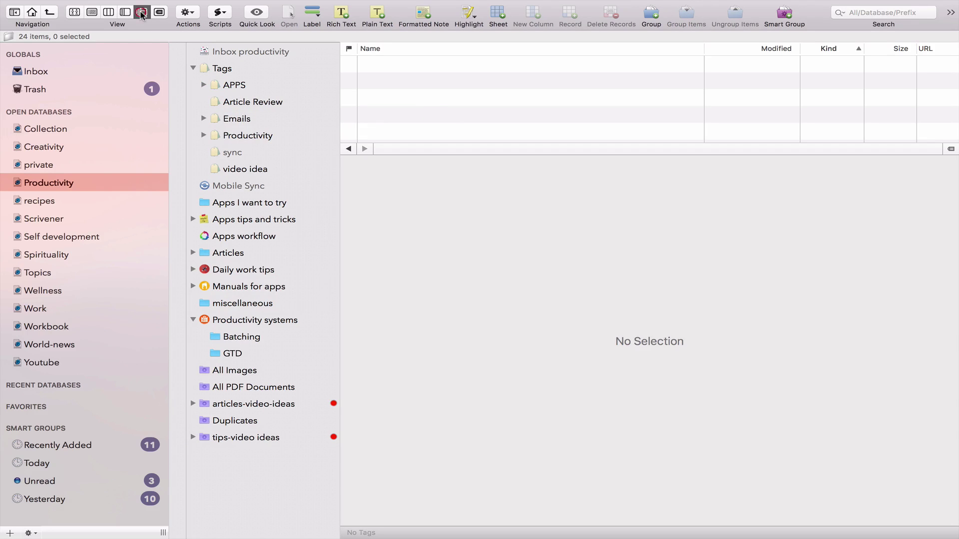
click(260, 202)
click(278, 226)
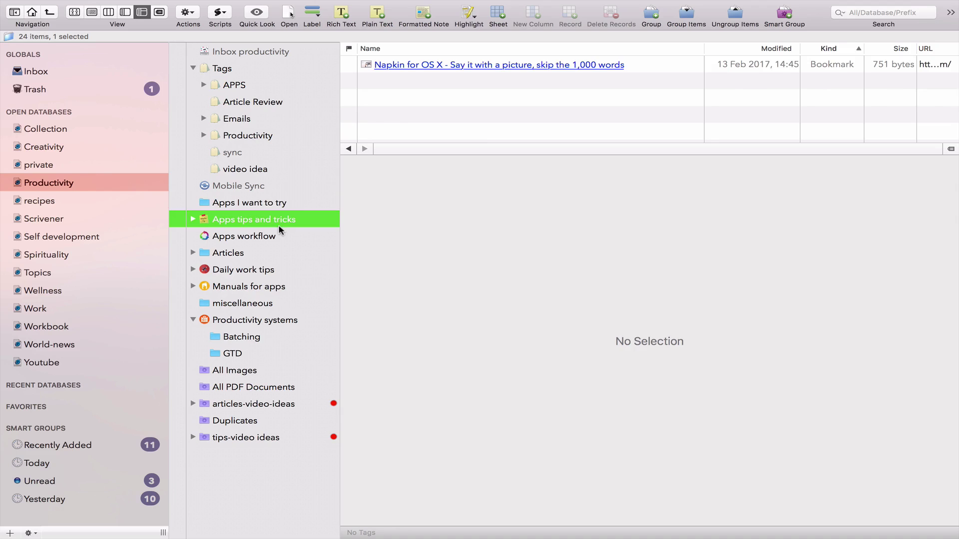
click(443, 83)
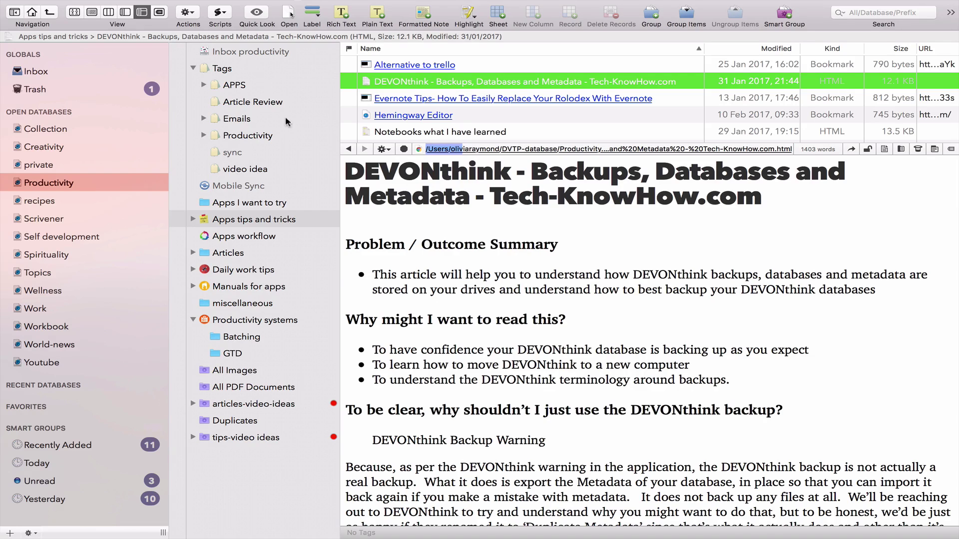
key(ctrl+super+f)
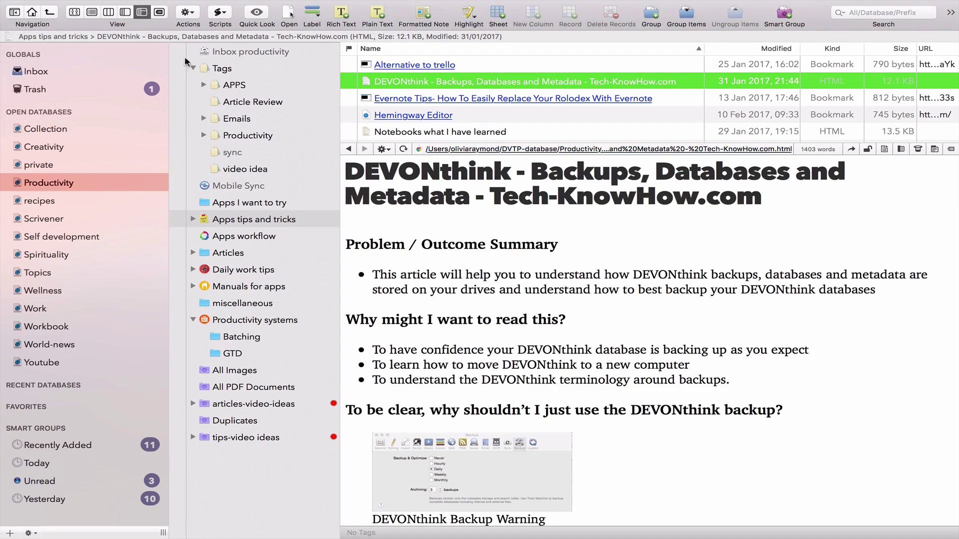
click(160, 13)
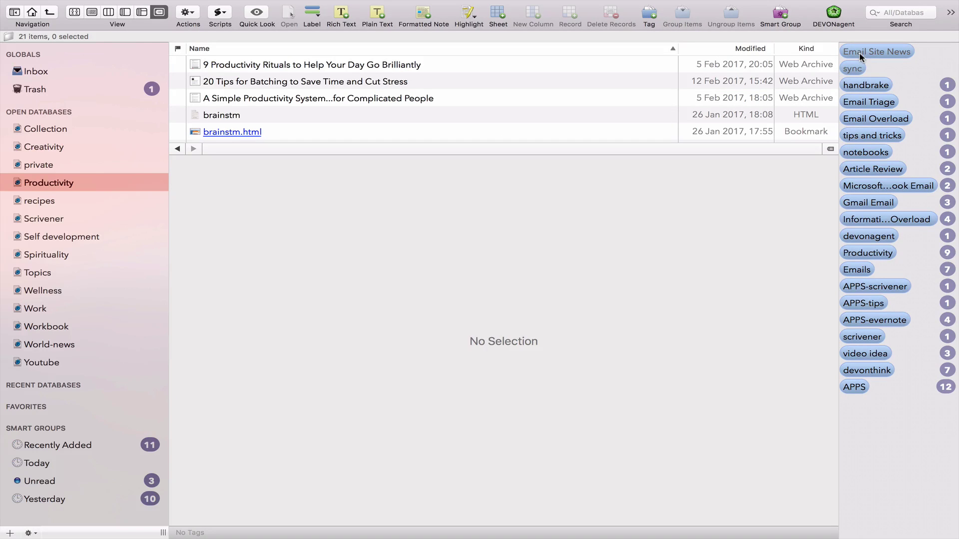
- Filter to the Microsoft Outlook Email tag, preview the PST compacting article and show its Actions menu
click(892, 187)
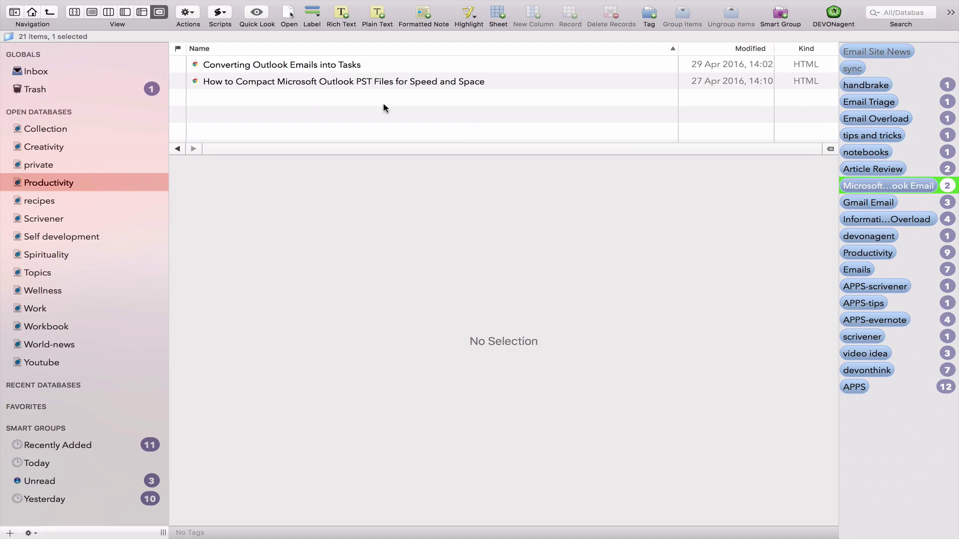
click(404, 81)
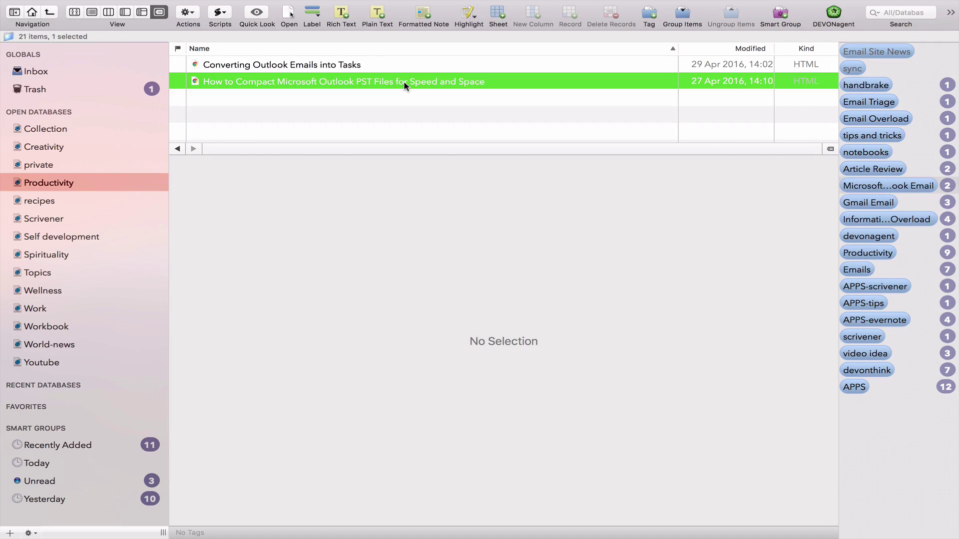
click(192, 13)
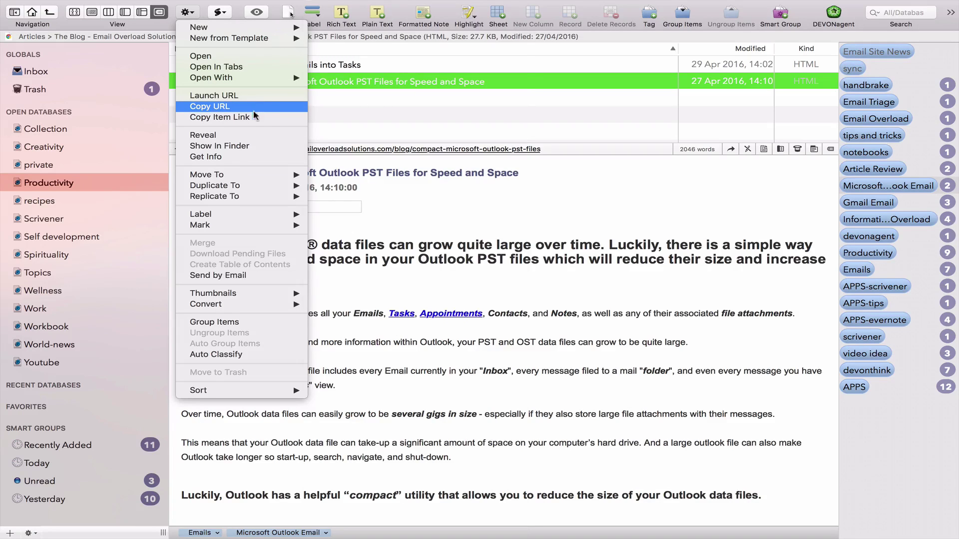
mouse_move(264, 190)
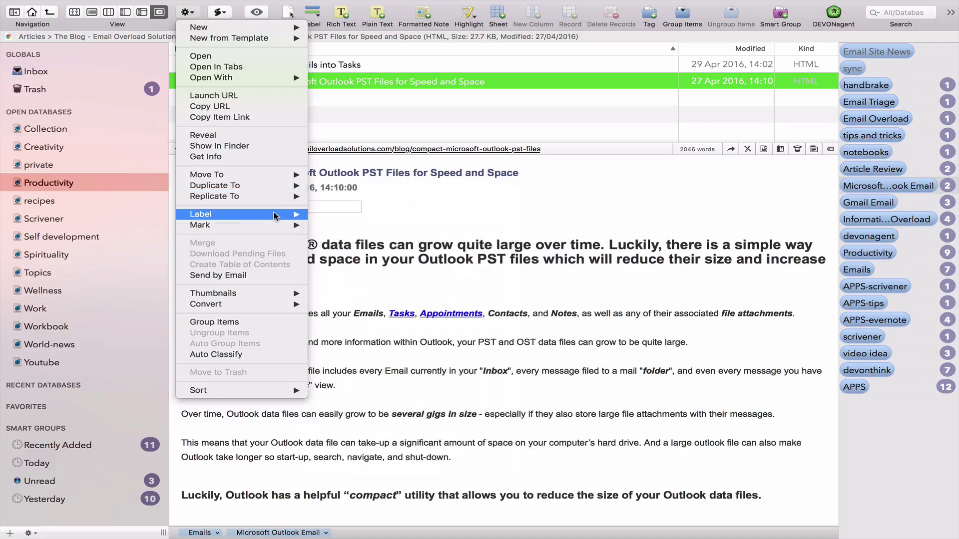
mouse_move(274, 215)
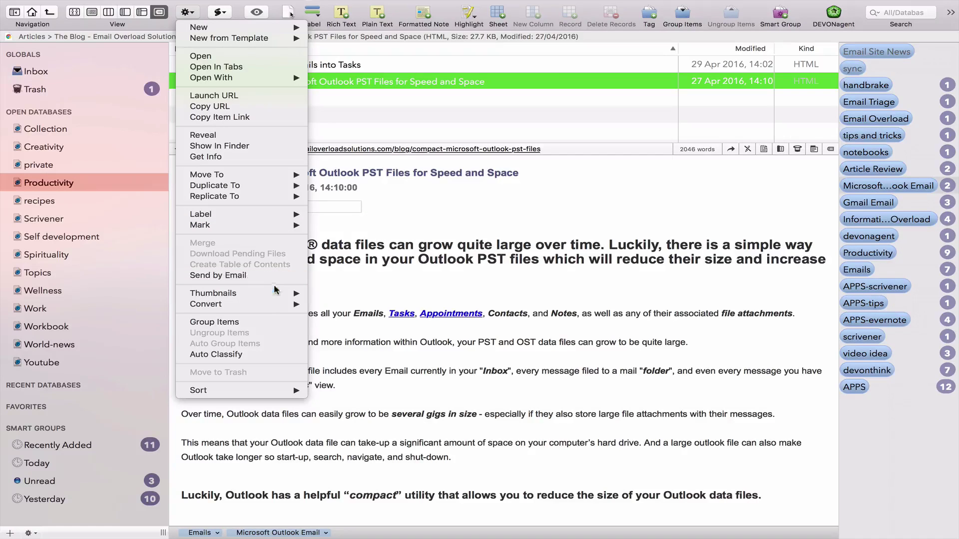
mouse_move(278, 296)
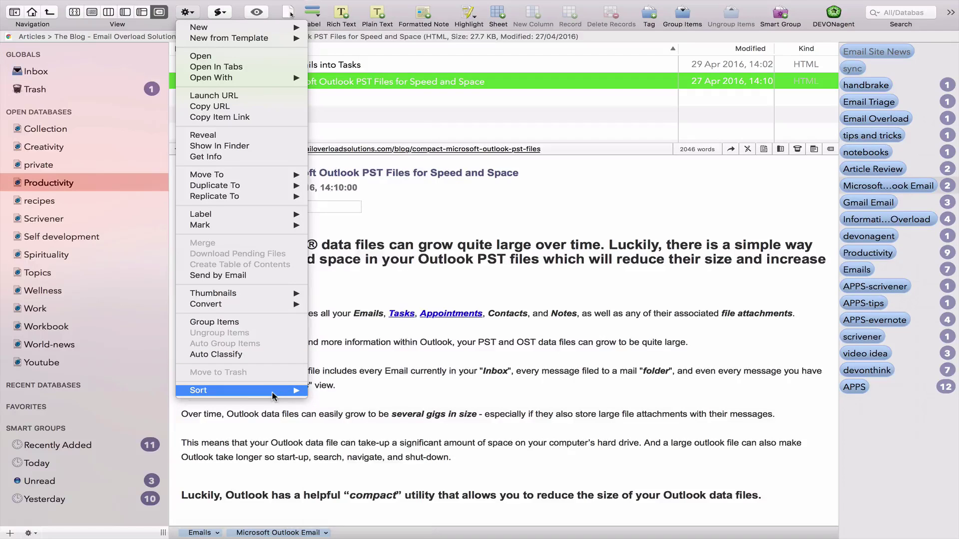
- Dismiss the Actions Sort submenu without changing the sort order
mouse_move(273, 395)
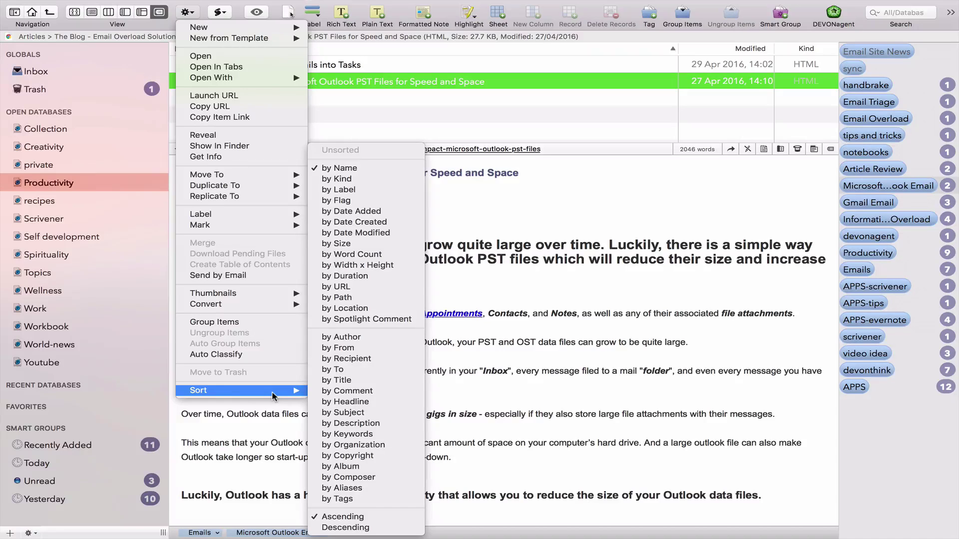
key(Escape)
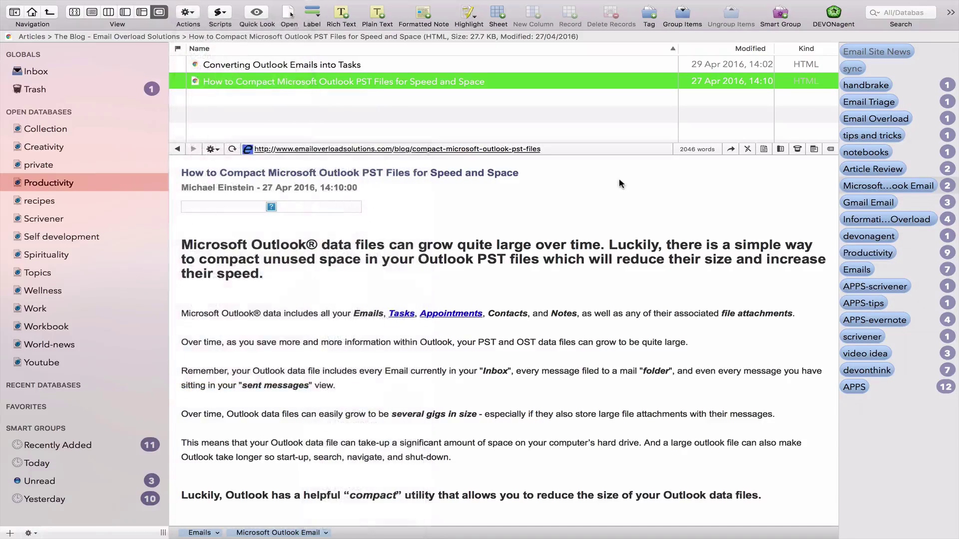
click(226, 13)
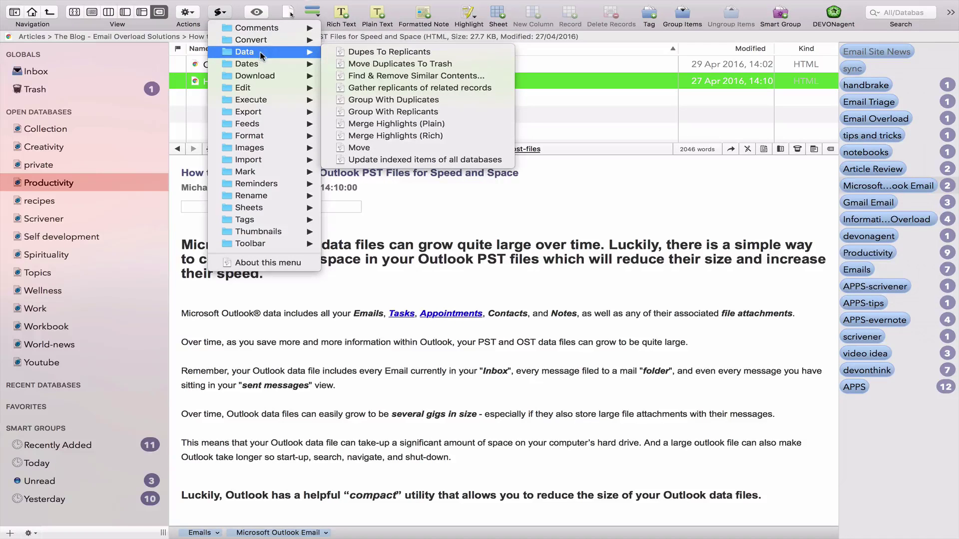
mouse_move(269, 113)
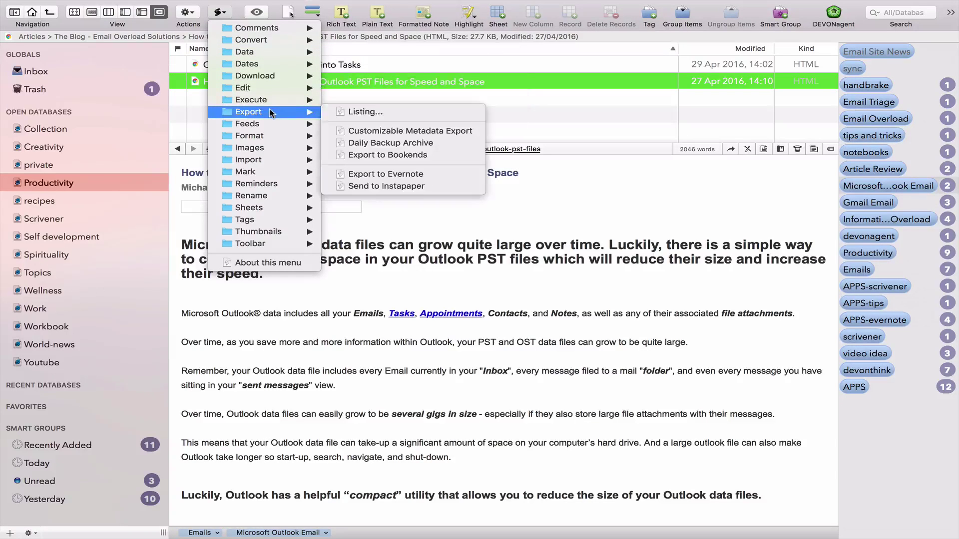
click(434, 174)
click(317, 15)
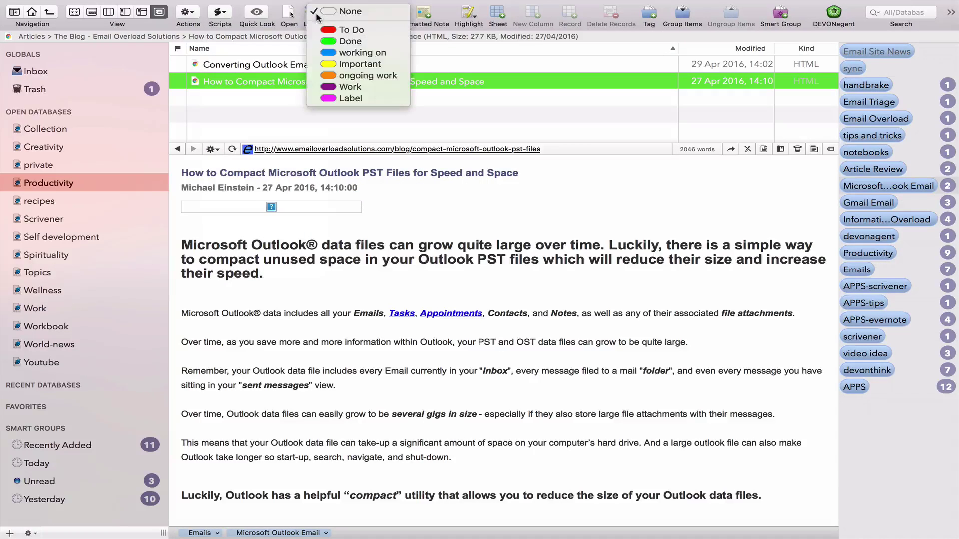
click(317, 15)
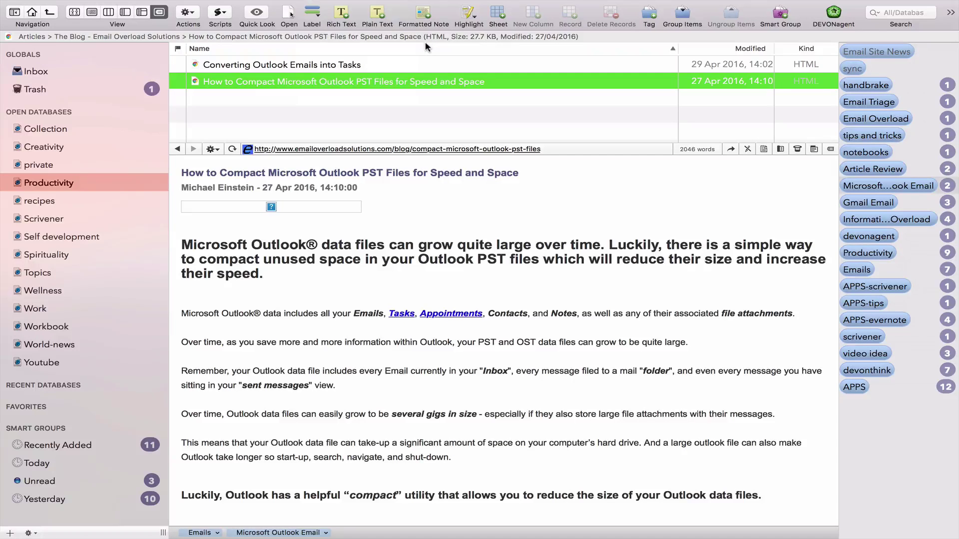
right_click(401, 16)
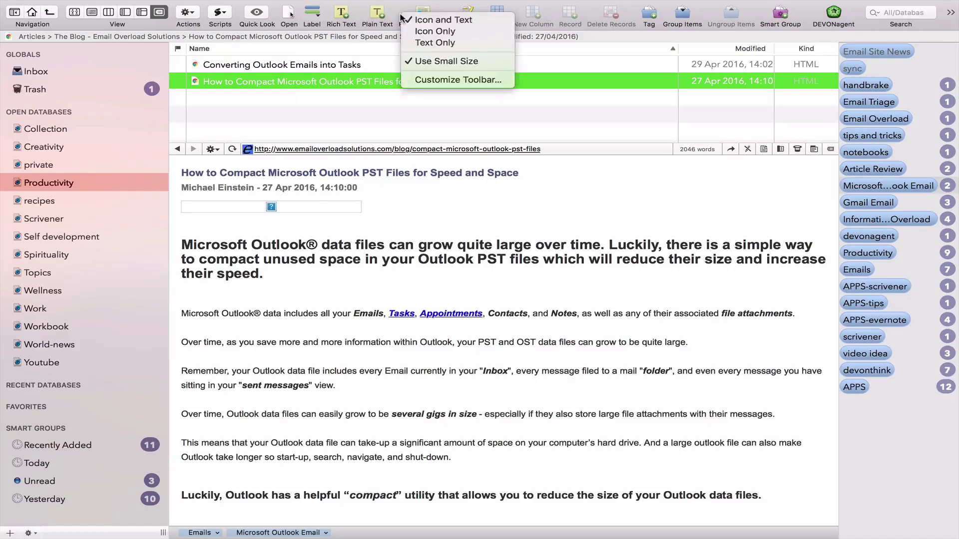
click(436, 80)
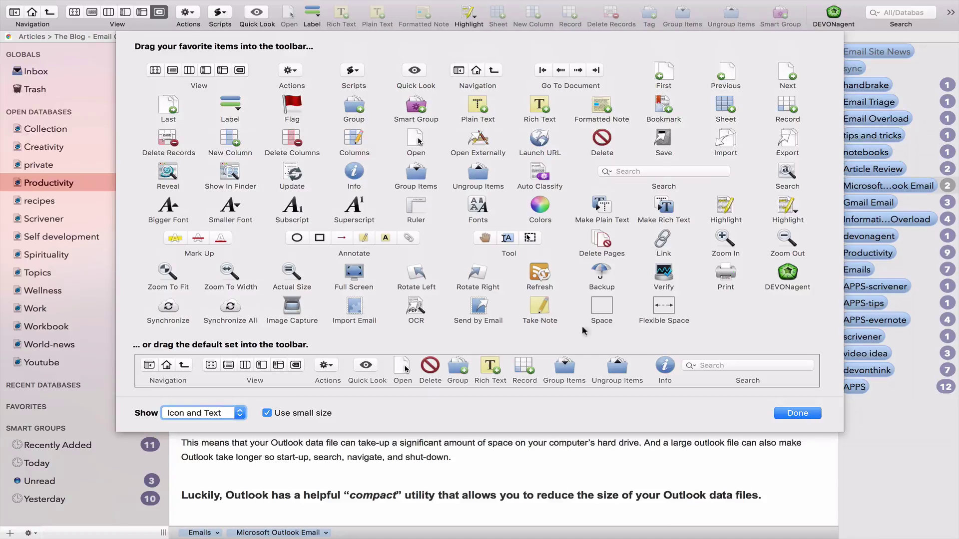
click(817, 416)
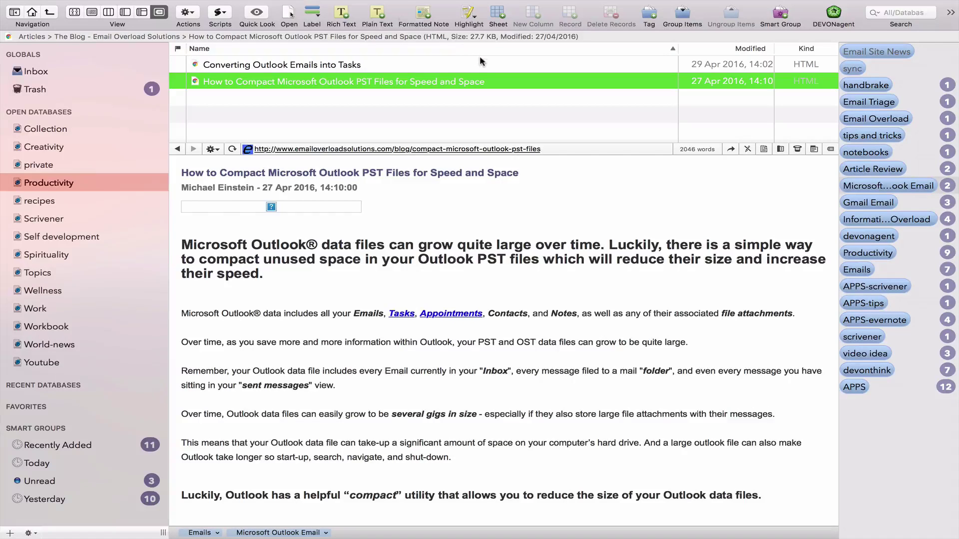
- Open the highlight colour list and close it without choosing a colour
mouse_move(480, 61)
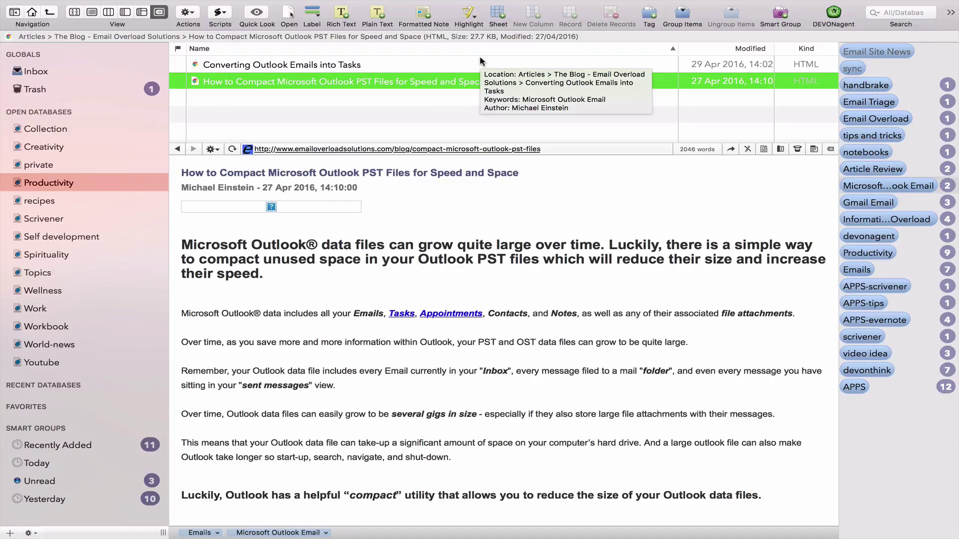
click(475, 17)
click(475, 19)
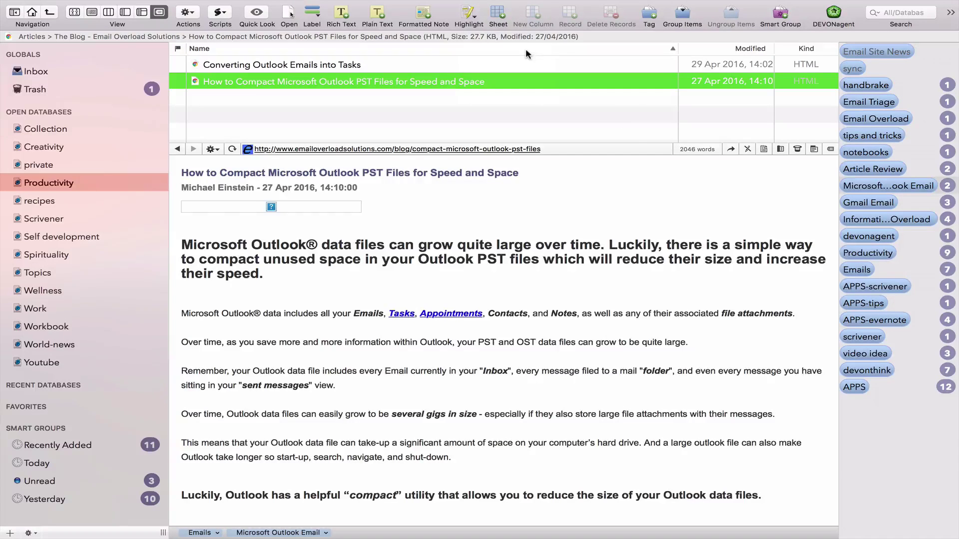
- In the Youtube database, open RESSOURCE > Admin and the '# view counts table' sheet
click(64, 365)
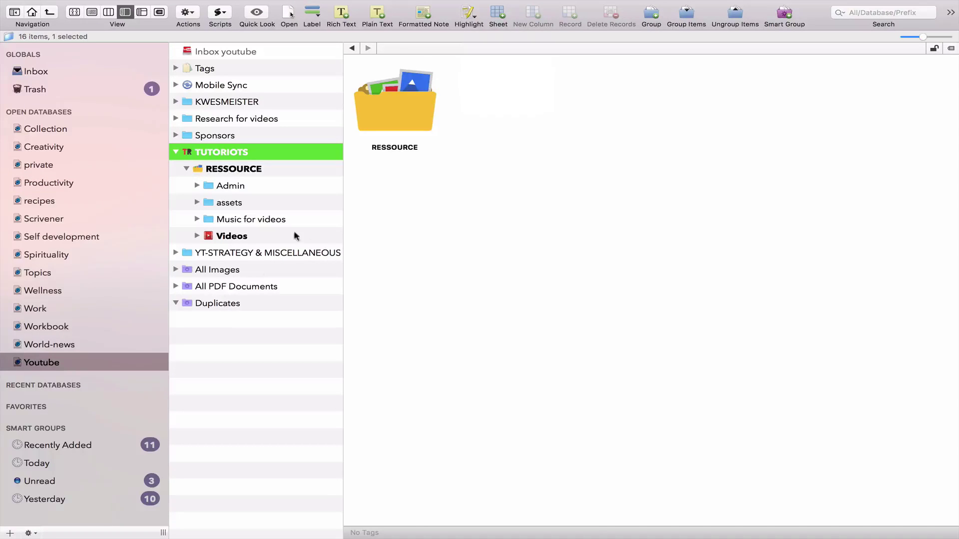
click(398, 125)
double_click(399, 124)
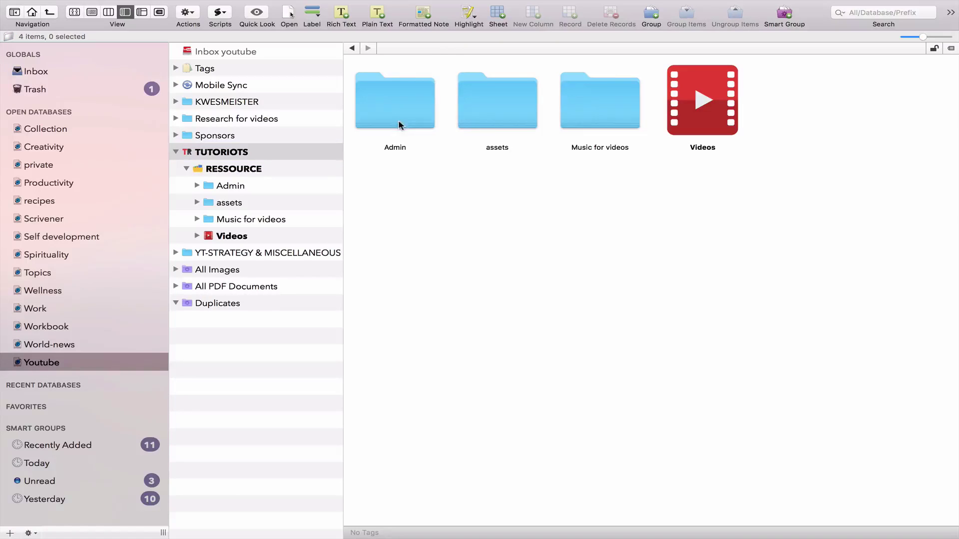
double_click(422, 94)
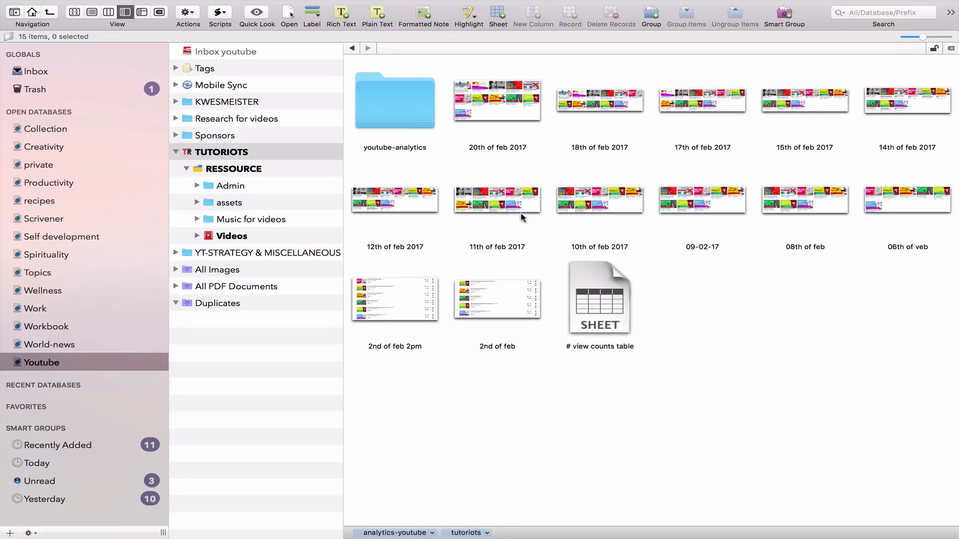
double_click(607, 299)
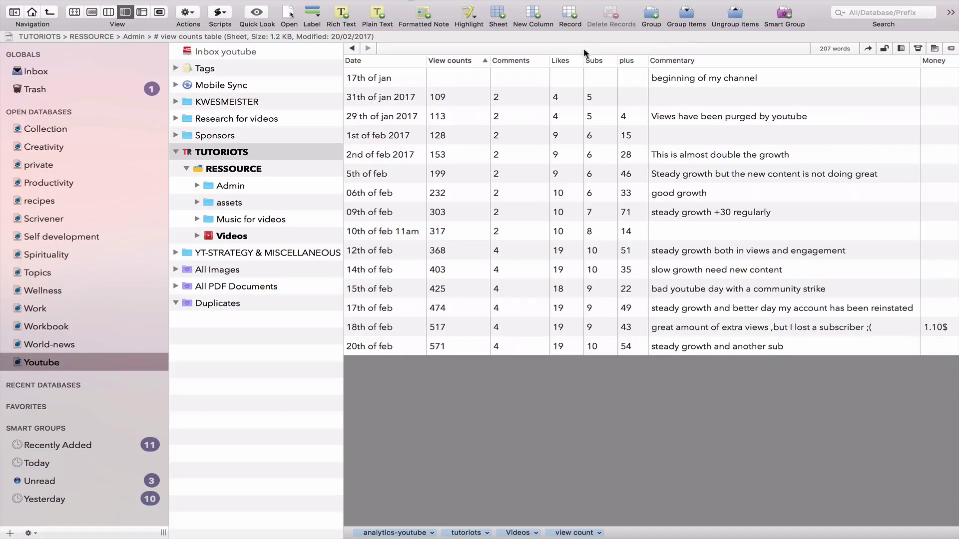
- Switch to Productivity's Tags and expand then collapse APPS, Article Review, Emails and Productivity
key(super+4)
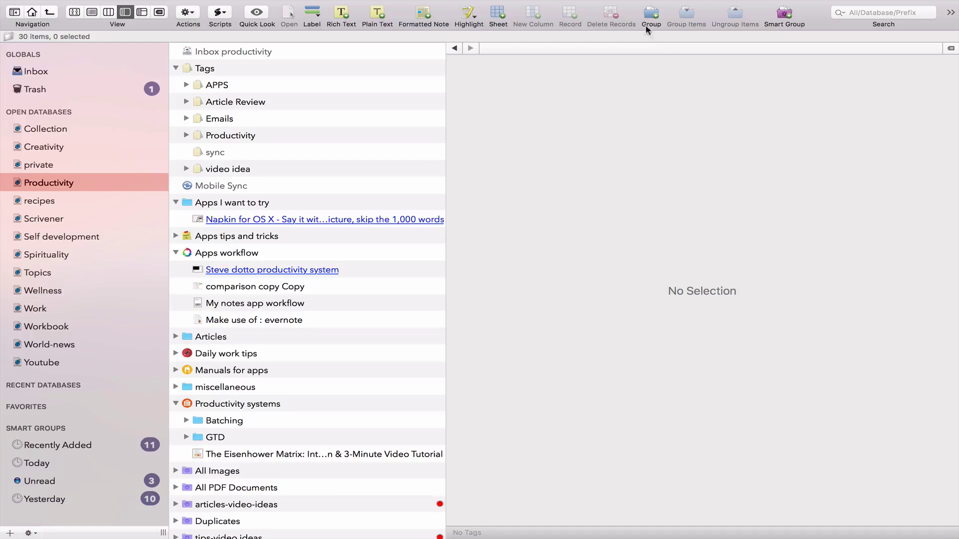
click(247, 68)
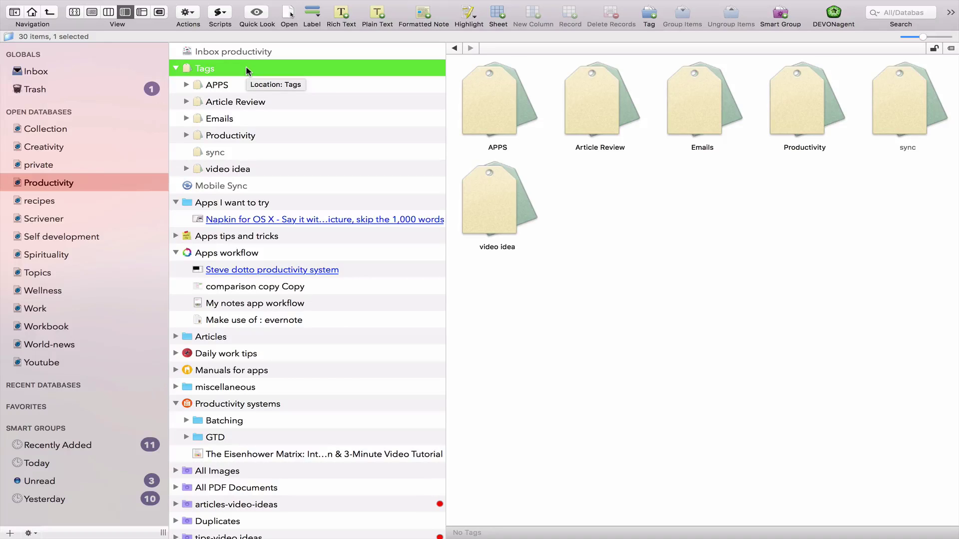
click(187, 85)
click(188, 85)
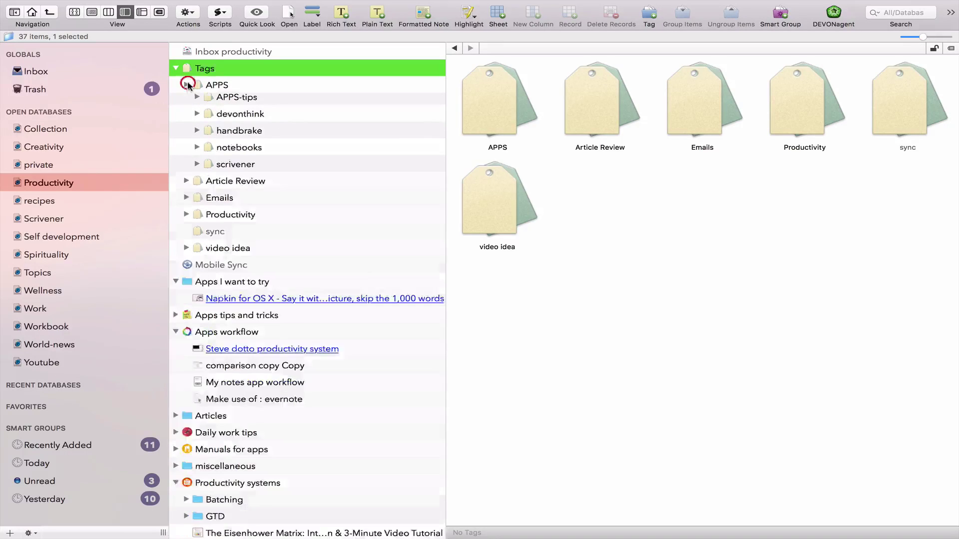
click(187, 102)
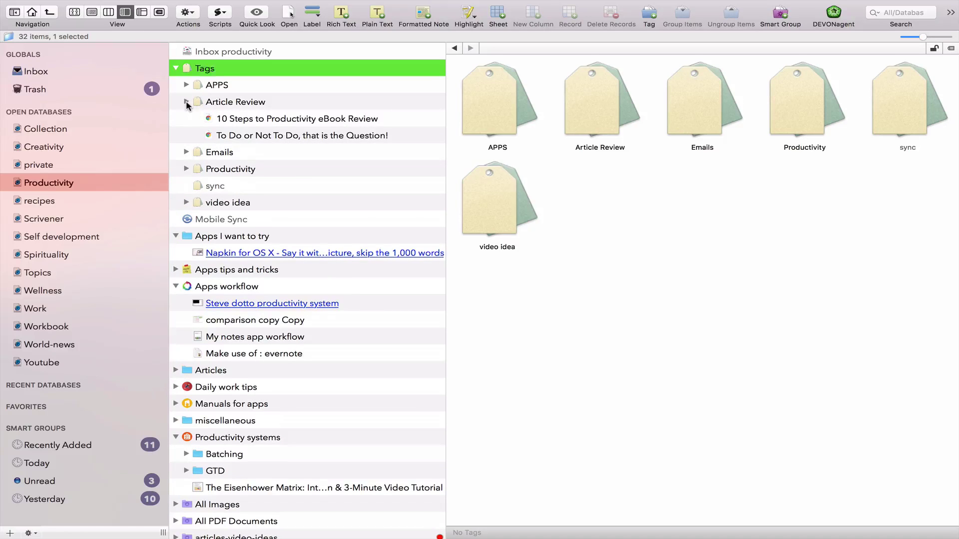
click(187, 102)
click(185, 119)
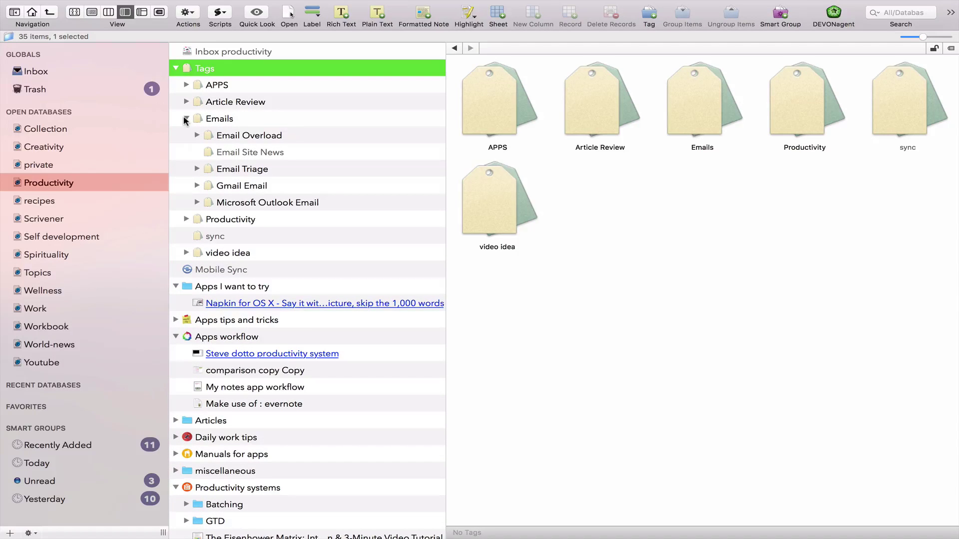
click(186, 119)
click(186, 136)
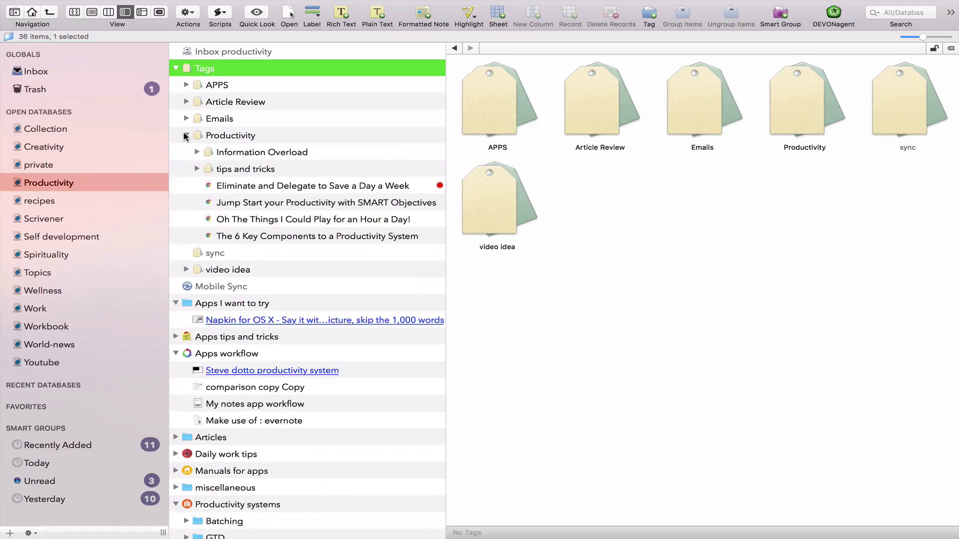
click(186, 136)
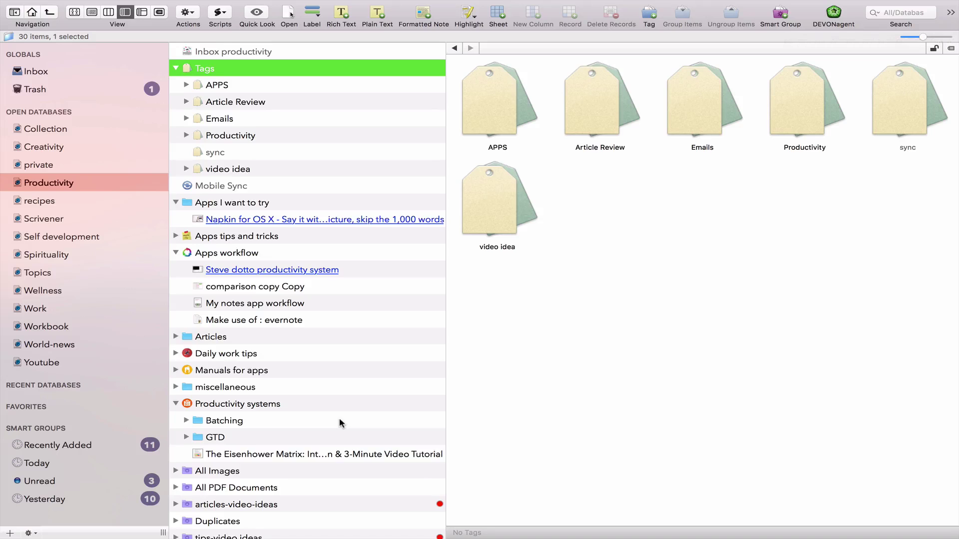
- Scroll the tag list and bring up the DEVONthink Sorter from the screen edge
scroll(340, 418, down, 1)
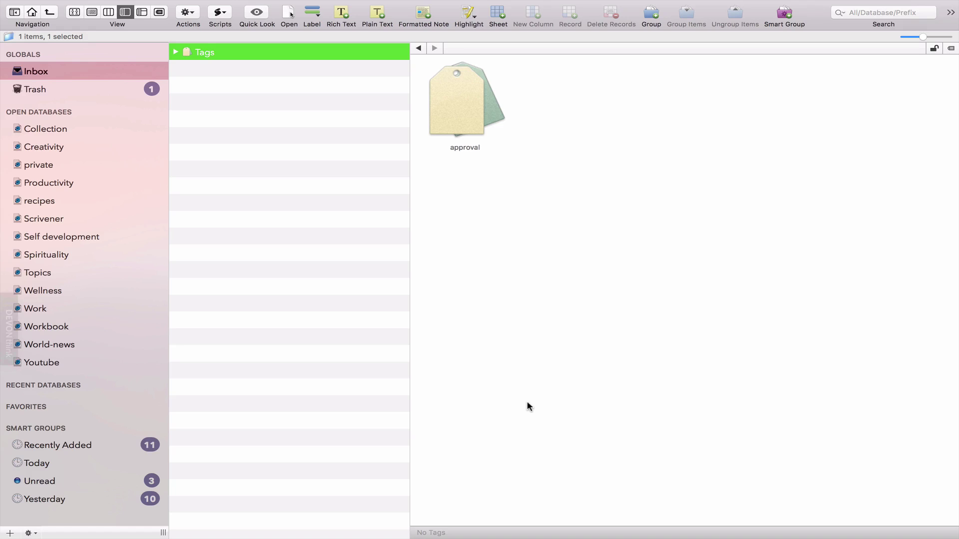
click(7, 308)
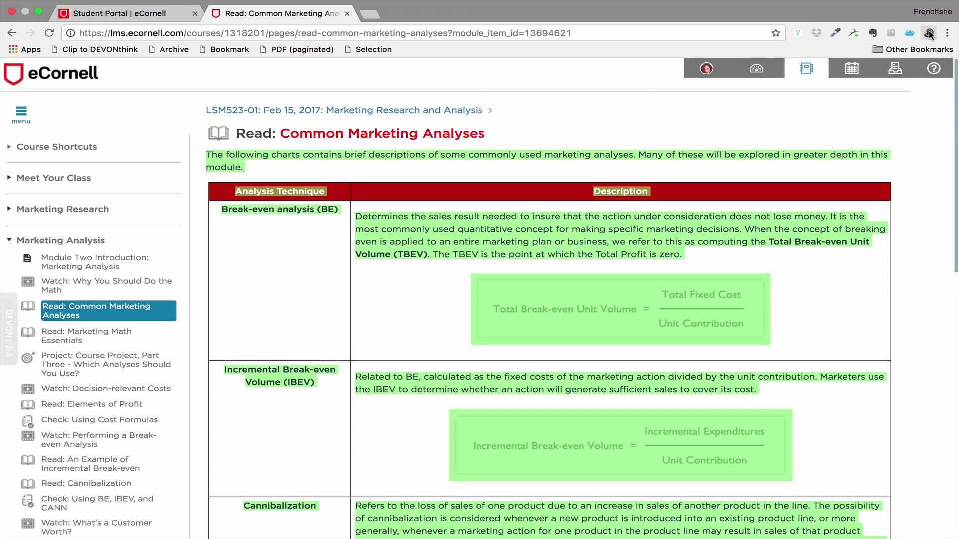
- Start clipping the eCornell page to DEVONthink, cancel it, and return to full-screen DEVONthink
click(929, 33)
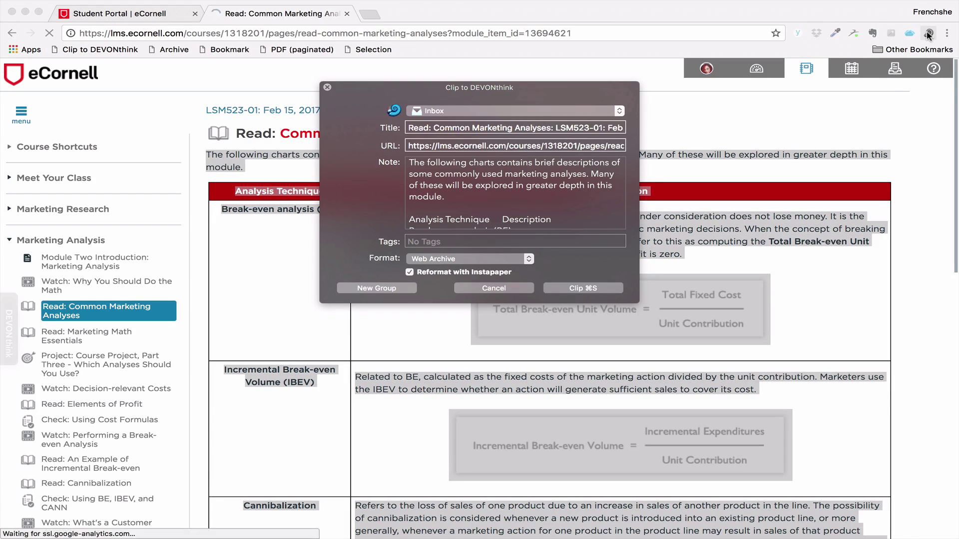
click(327, 87)
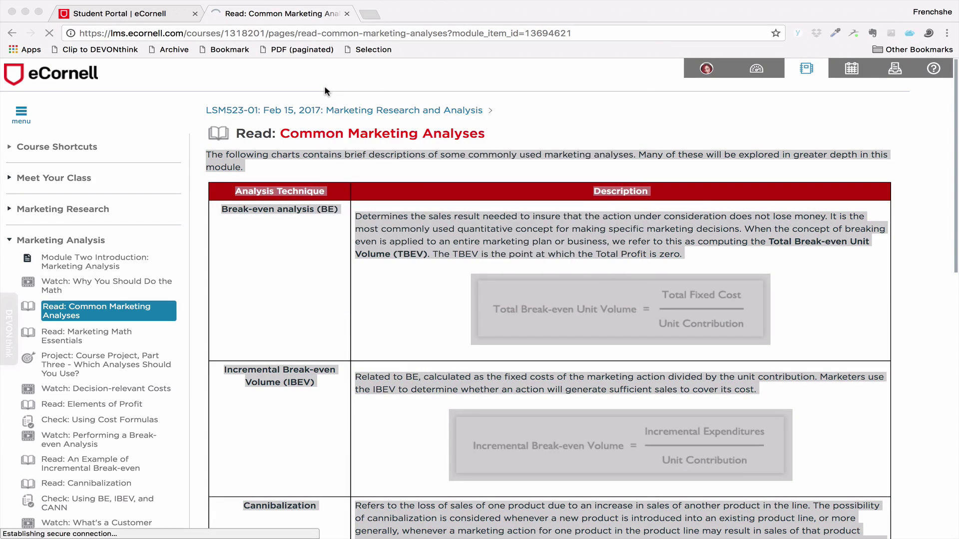
key(ctrl+Left)
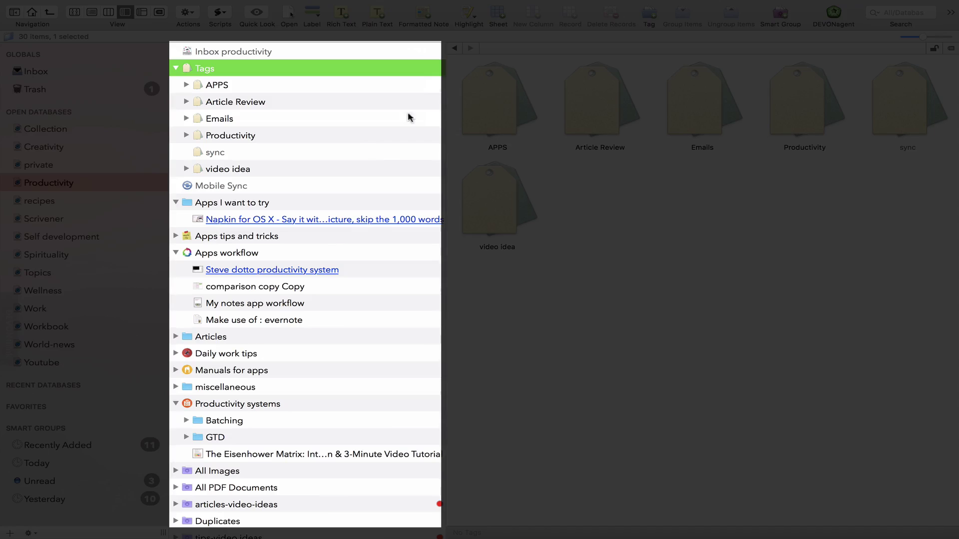
- Fold up the Tags group and select the empty Inbox productivity group
scroll(389, 418, down, 1)
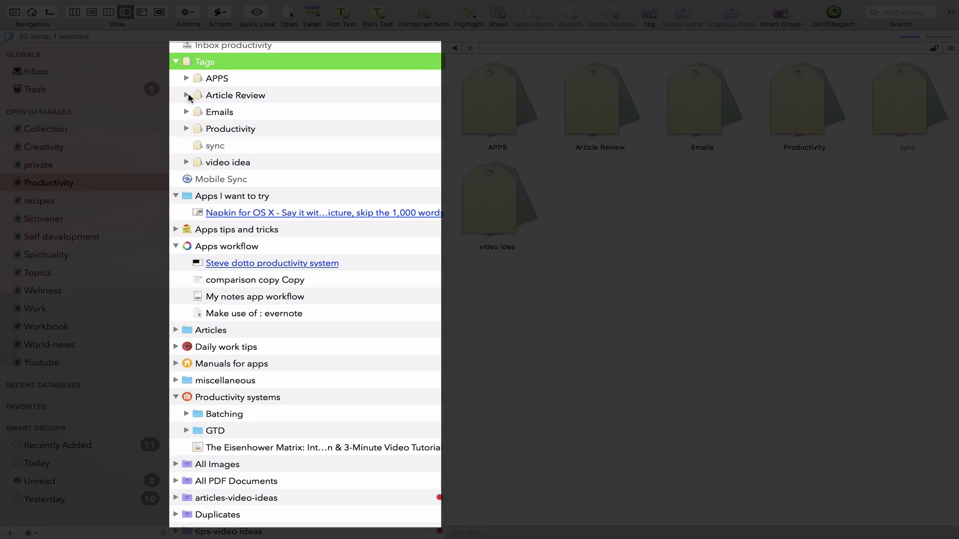
click(175, 62)
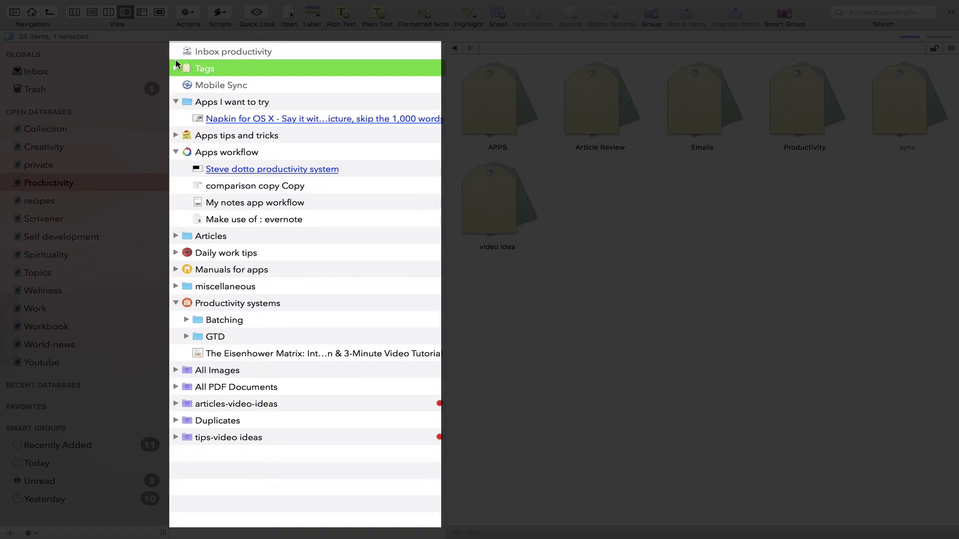
click(232, 52)
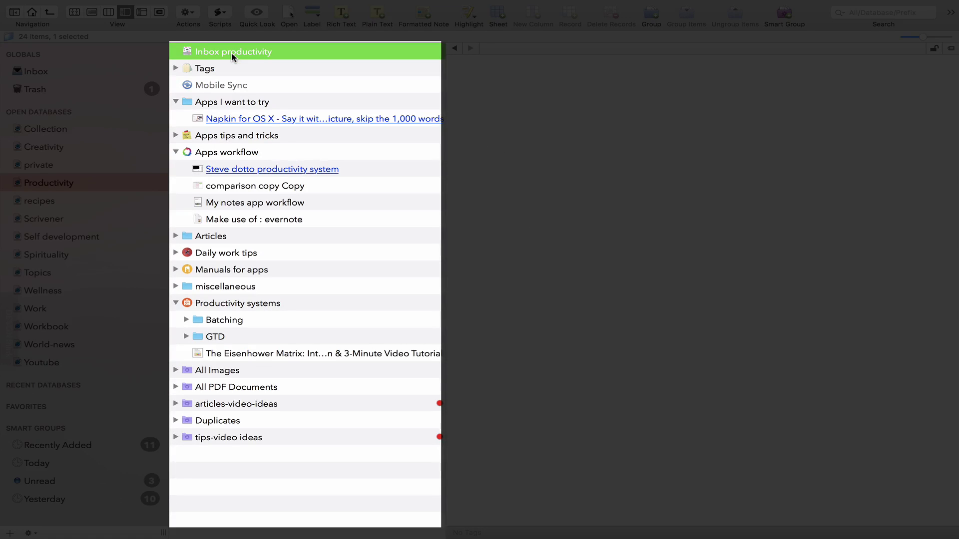
click(540, 298)
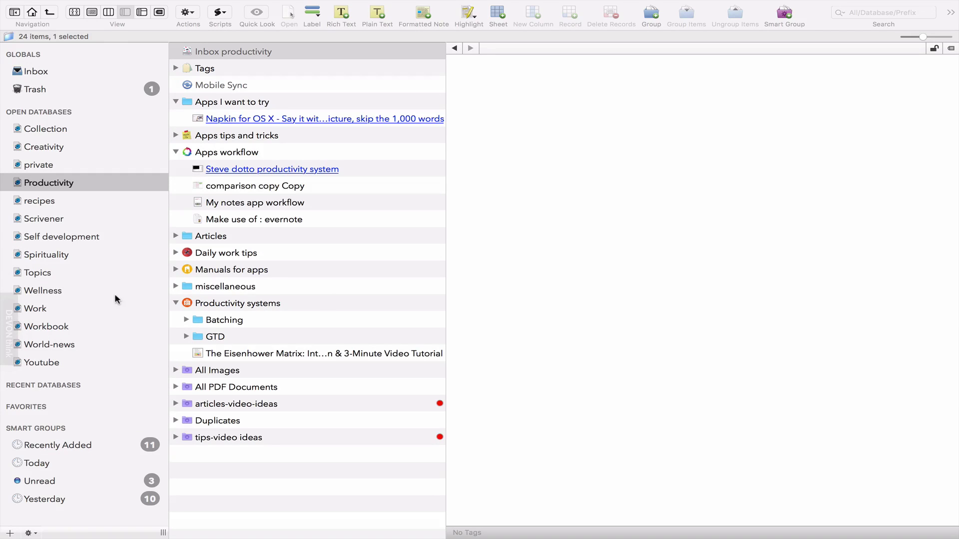
click(7, 308)
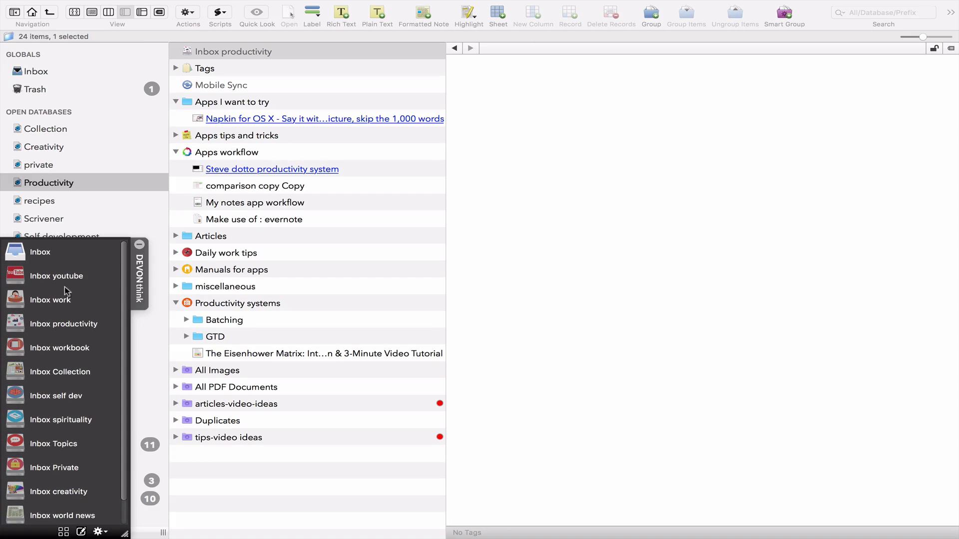
click(64, 531)
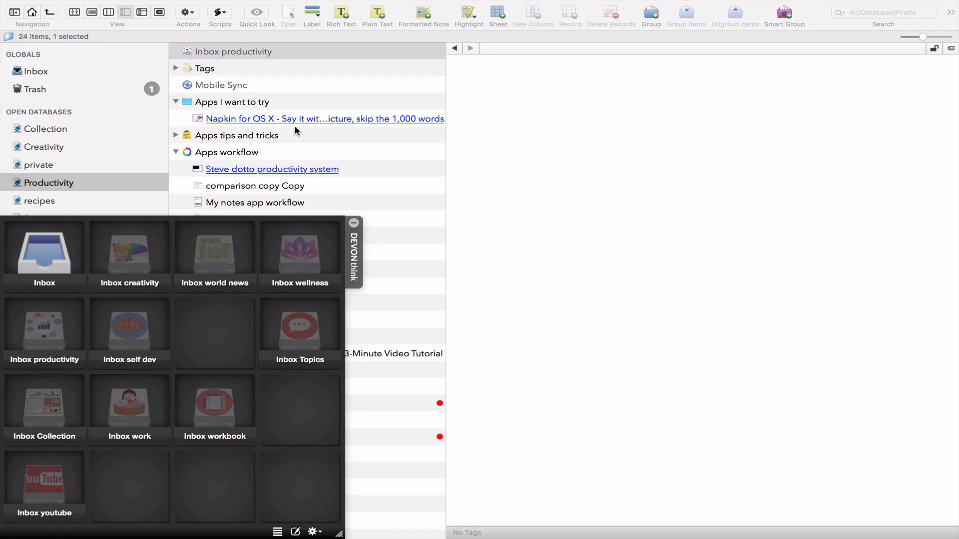
click(277, 531)
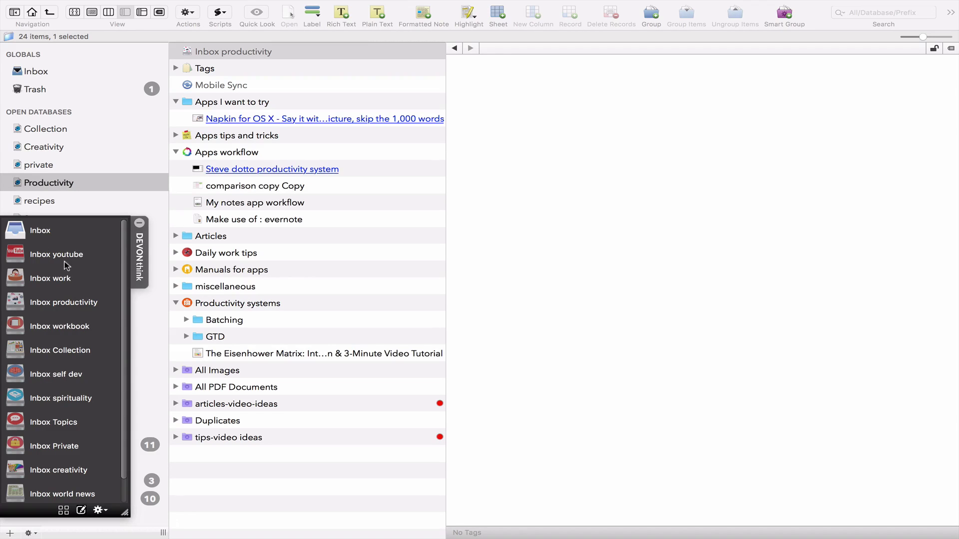
click(140, 227)
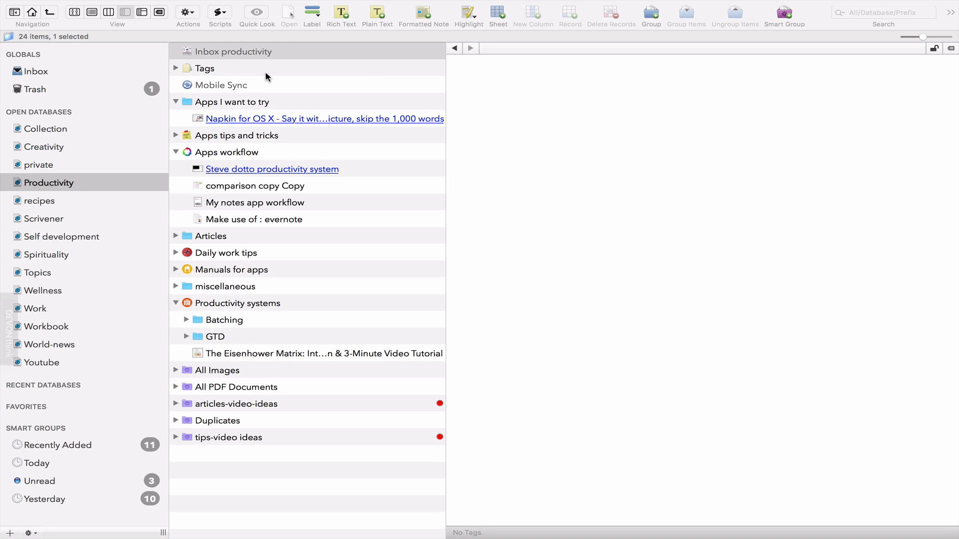
click(175, 236)
click(174, 237)
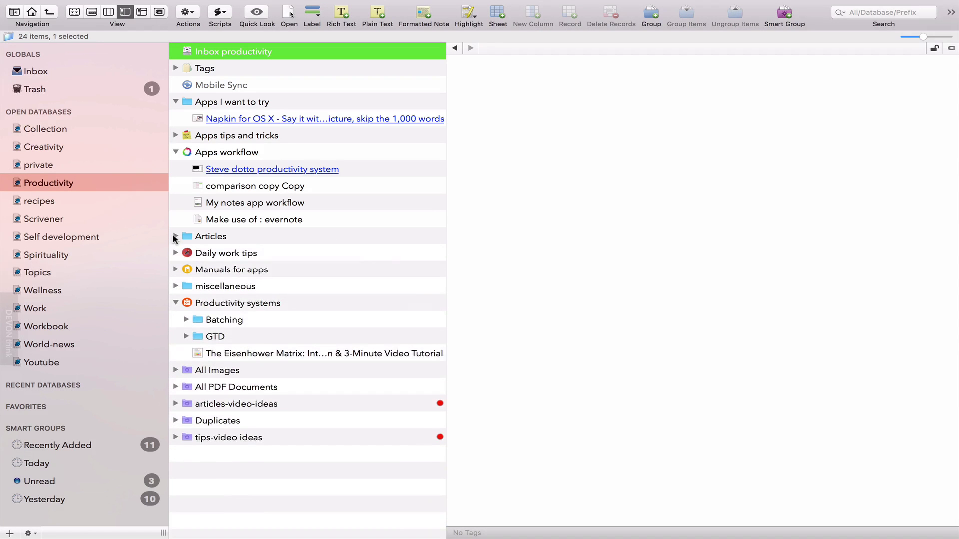
right_click(222, 254)
click(258, 338)
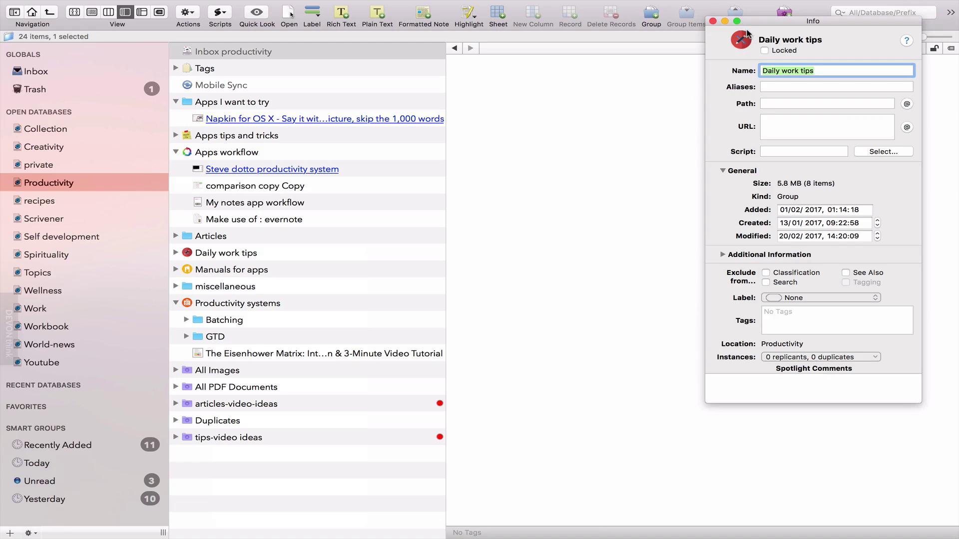
click(712, 21)
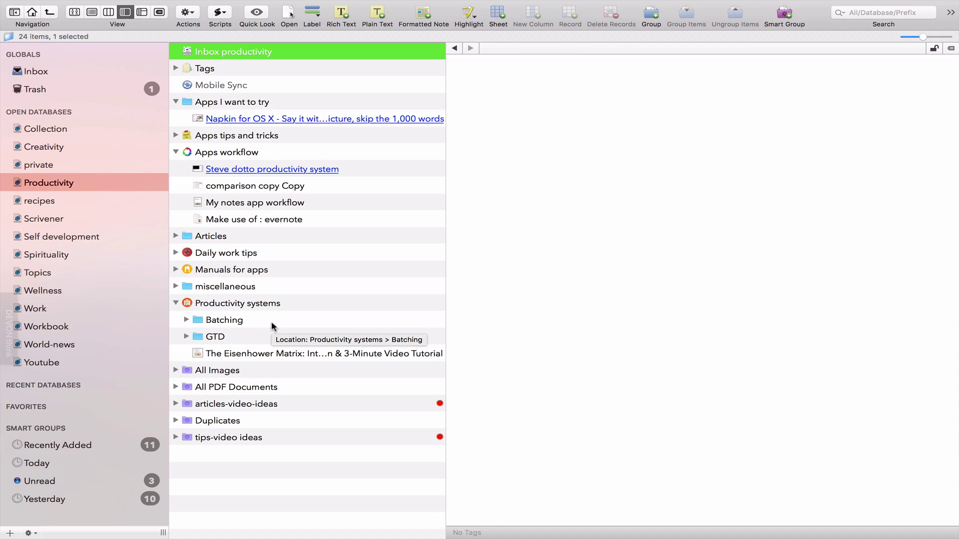
- Select 'comparison copy Copy', then 'My notes app workflow', and scroll through its PDF pages
click(274, 189)
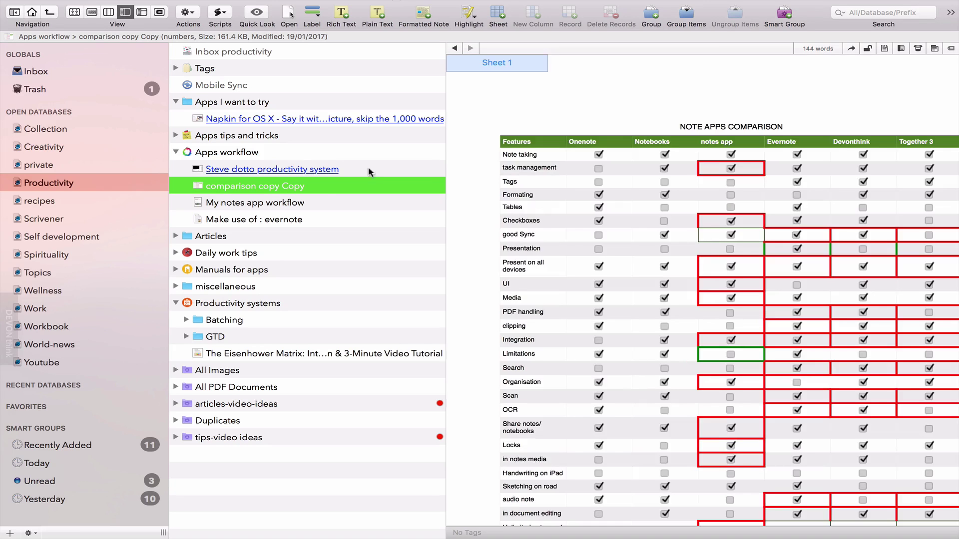
click(292, 204)
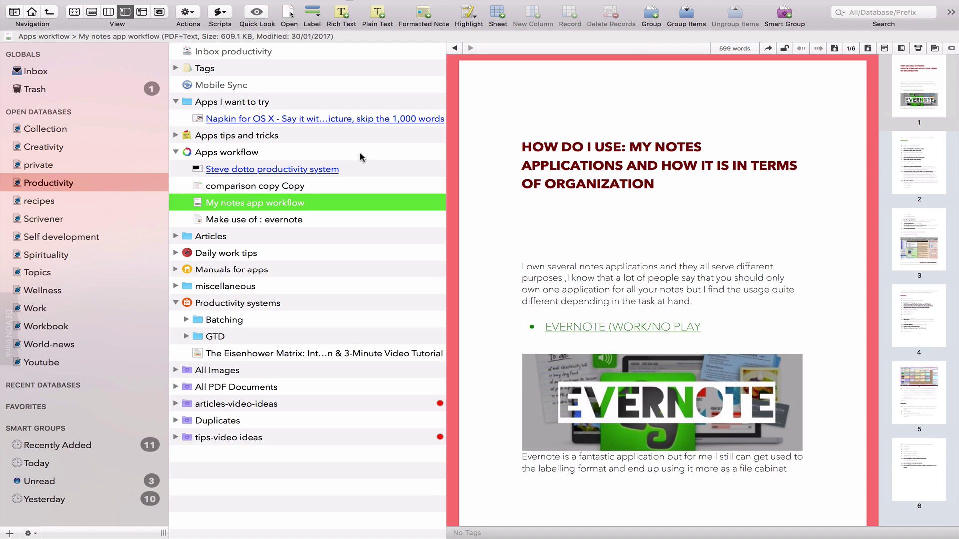
scroll(670, 383, down, 15)
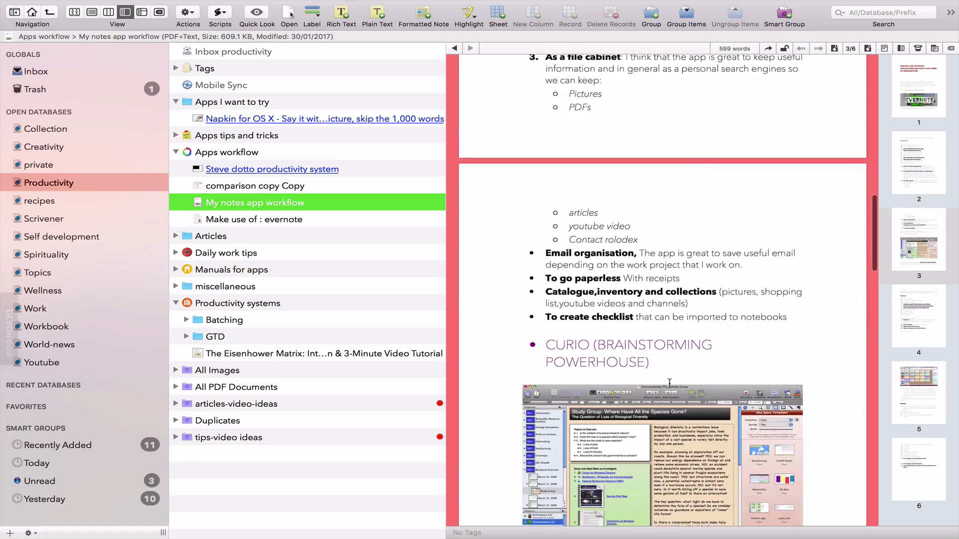
scroll(670, 383, down, 15)
key(Home)
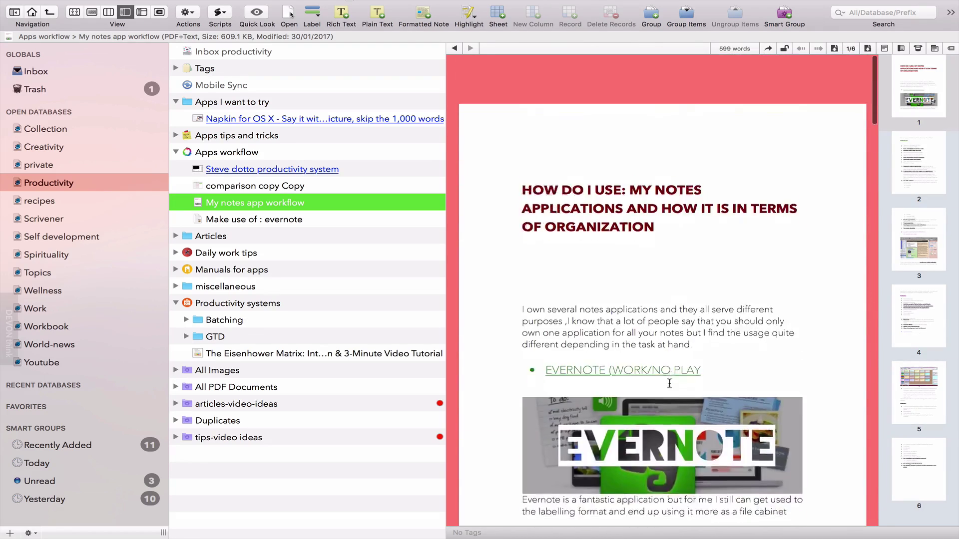
scroll(670, 383, down, 2)
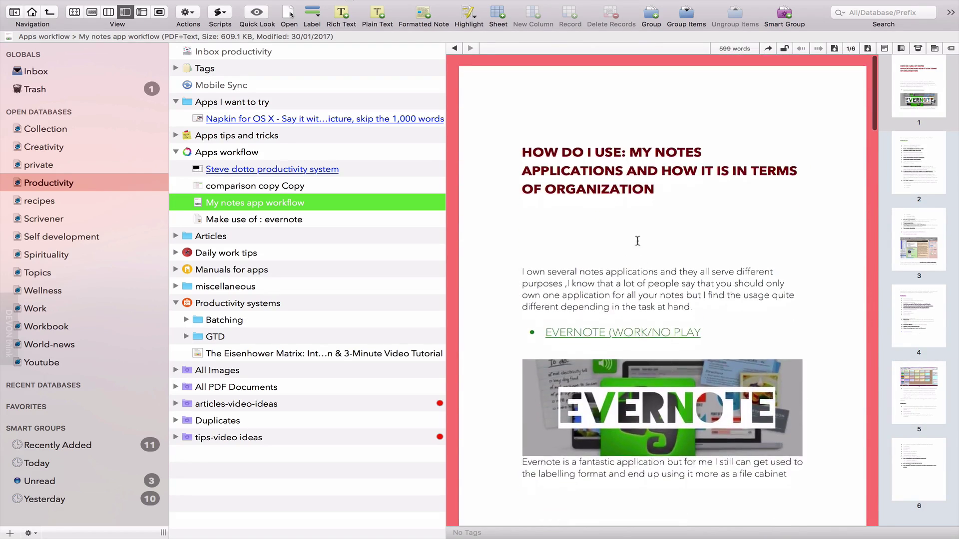
double_click(258, 203)
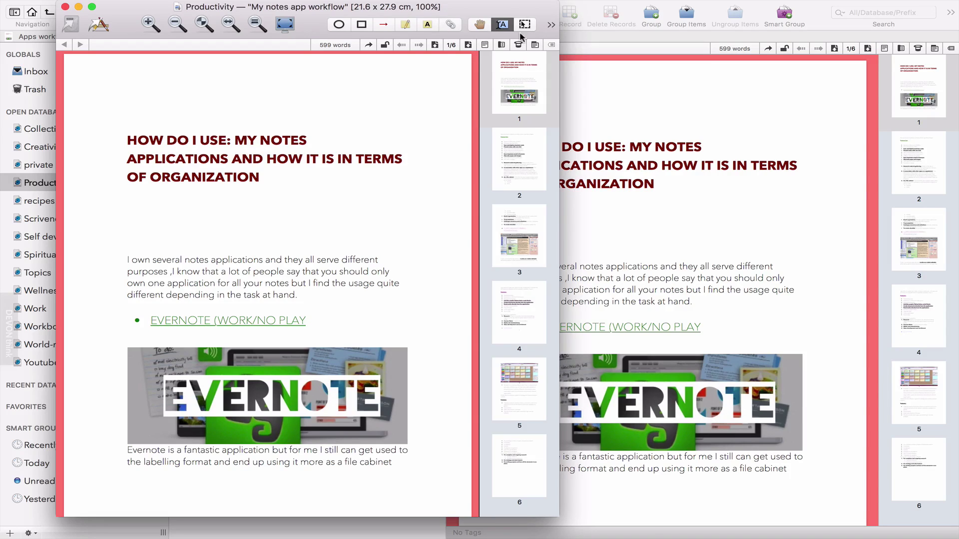
scroll(355, 283, down, 15)
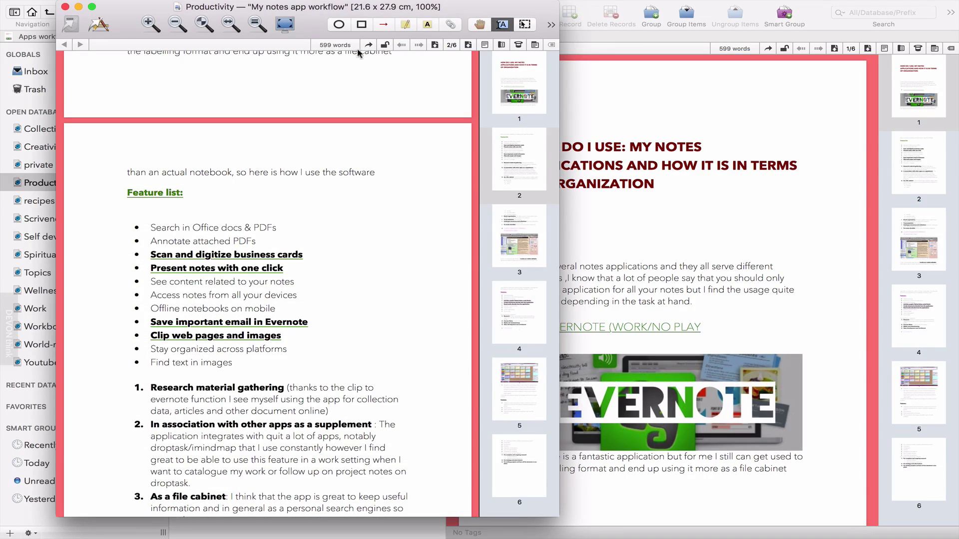
click(361, 24)
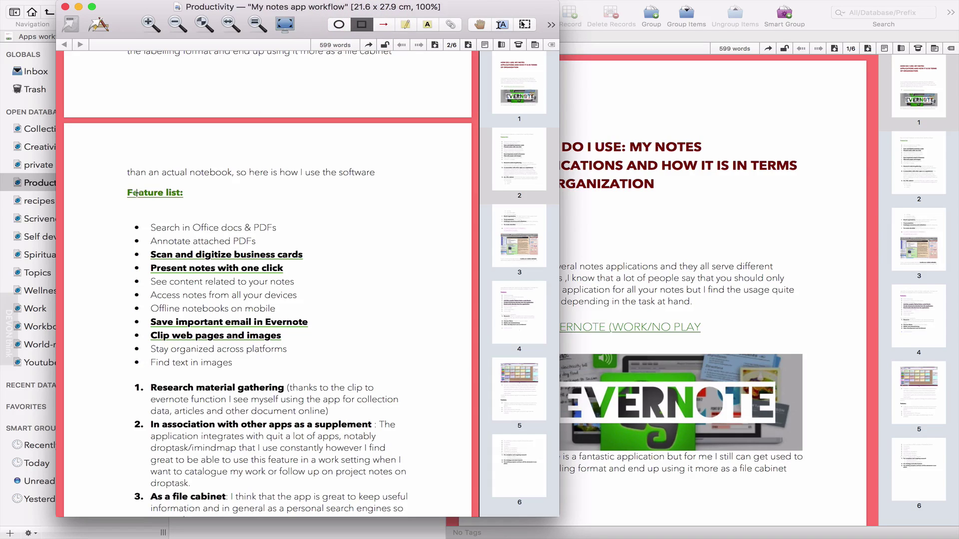
drag(126, 165, 421, 205)
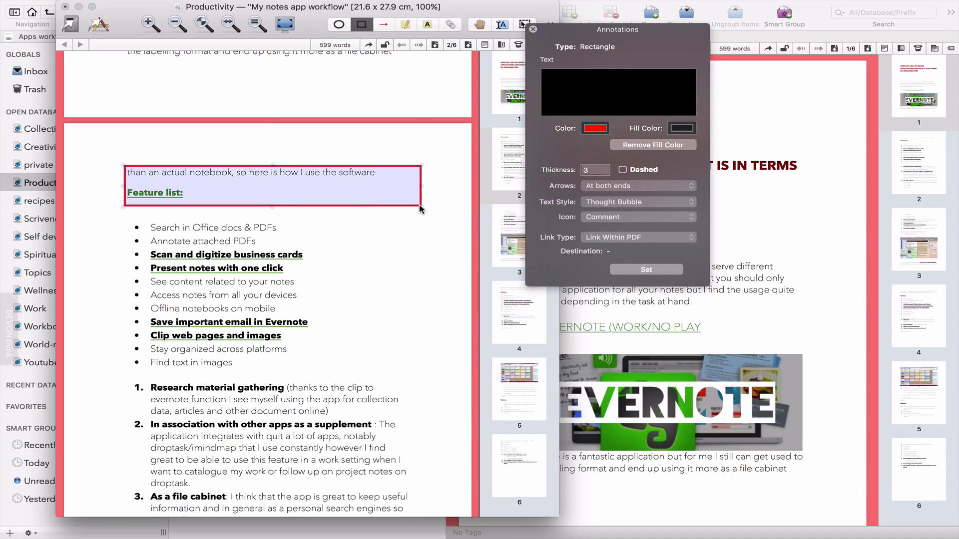
click(533, 30)
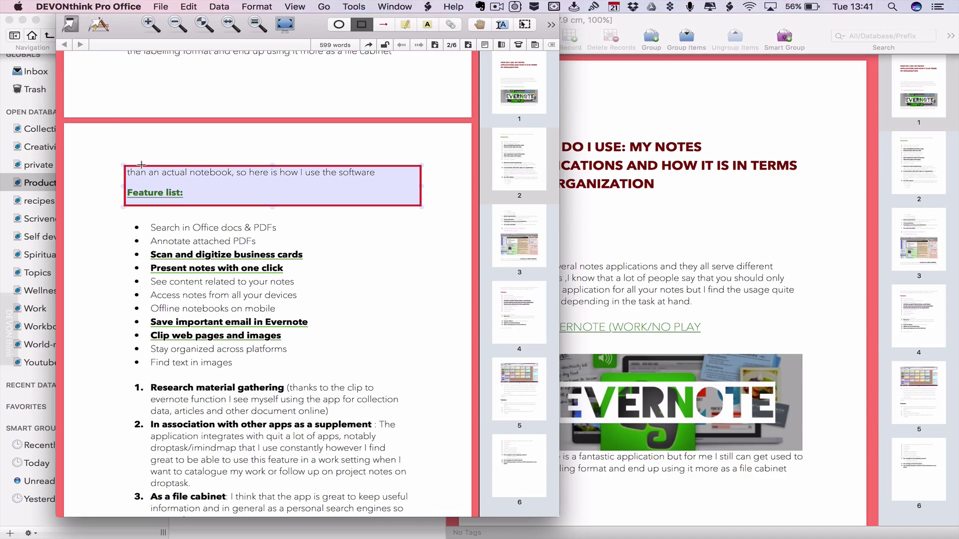
key(super+w)
click(332, 102)
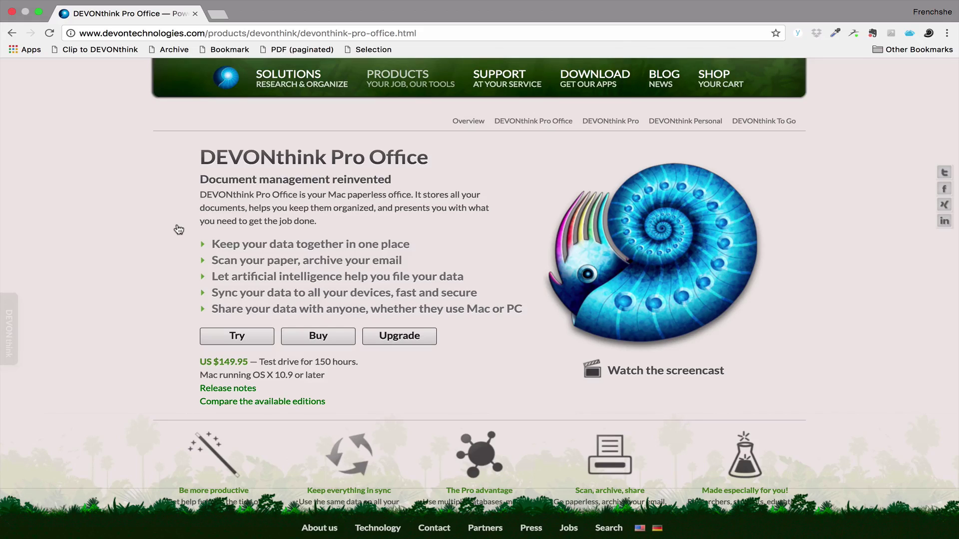
- Return from Chrome to DEVONthink, showing the Collection database's Bucket group
key(ctrl+Left)
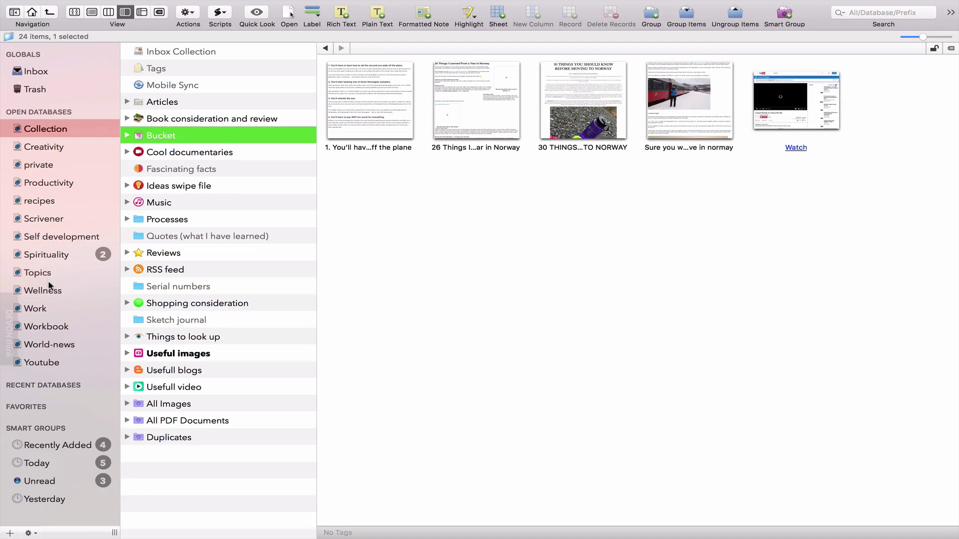
- In the Workbook database, show the three Take Control DEVONthink 2 books in 'getting started with devonthink 2'
click(59, 329)
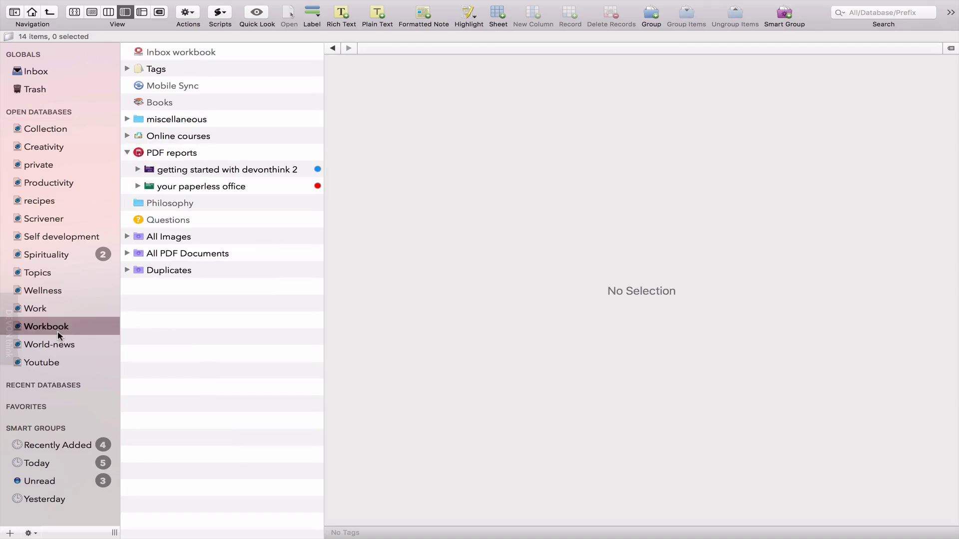
click(225, 170)
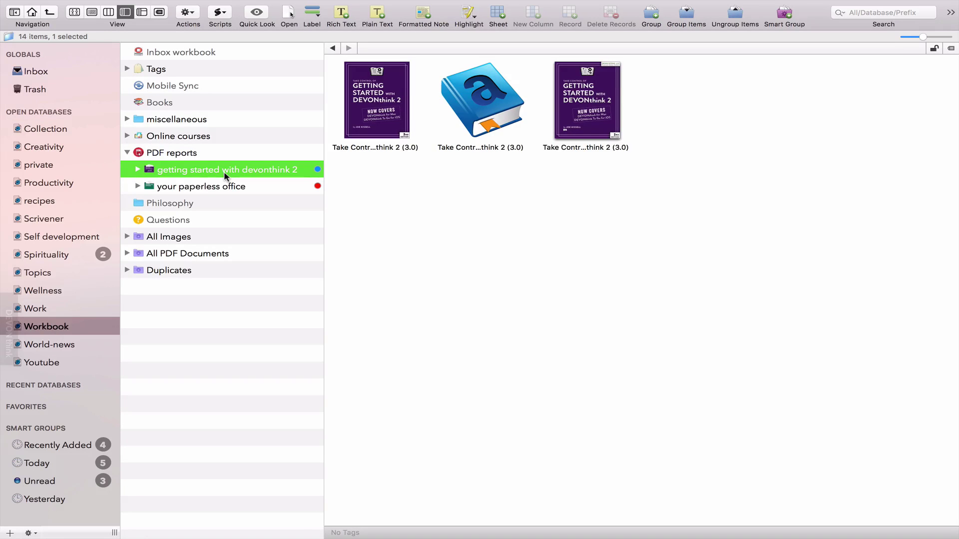